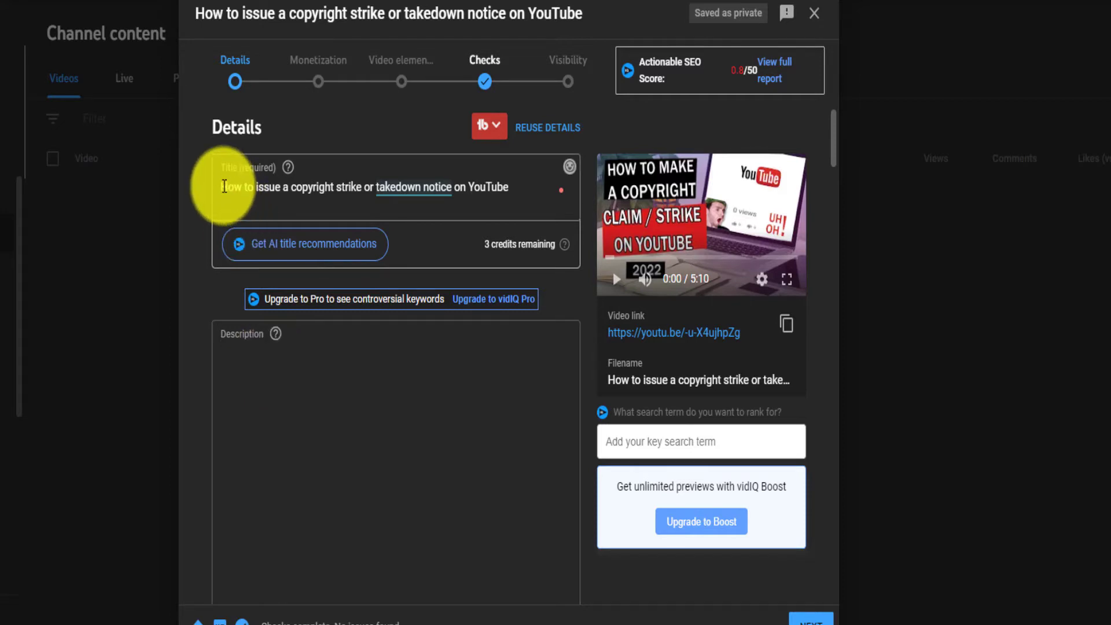
Copy the full video title 'How to issue a copyright strike or takedown notice on YouTube'.
{"action": "left_click_drag", "start_coordinate": [222, 189], "coordinate": [540, 187]}
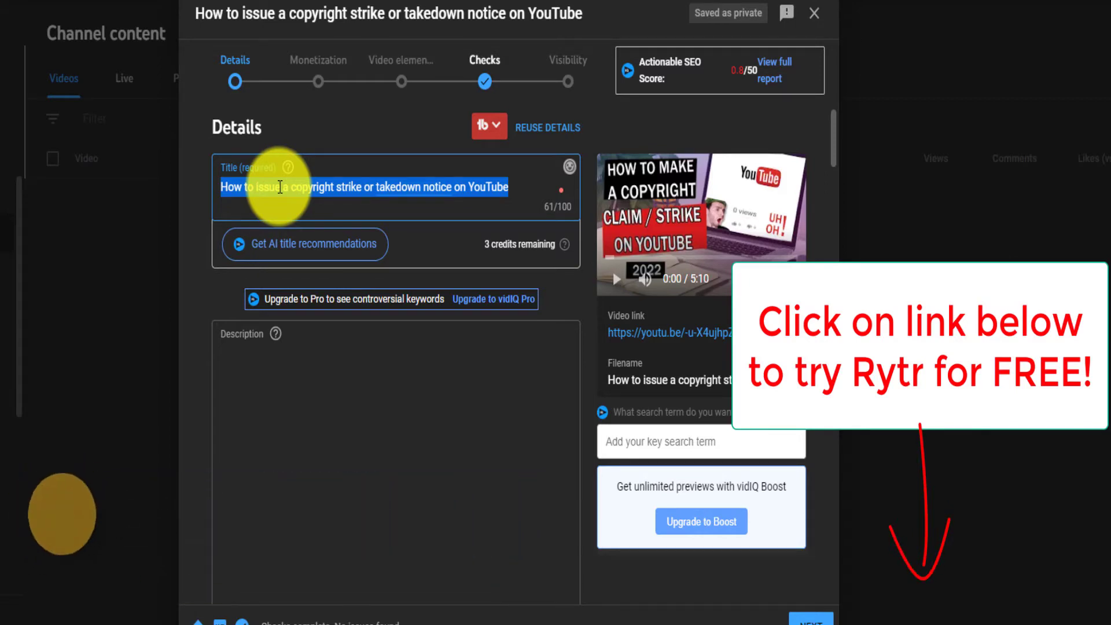
{"action": "right_click", "coordinate": [280, 187]}
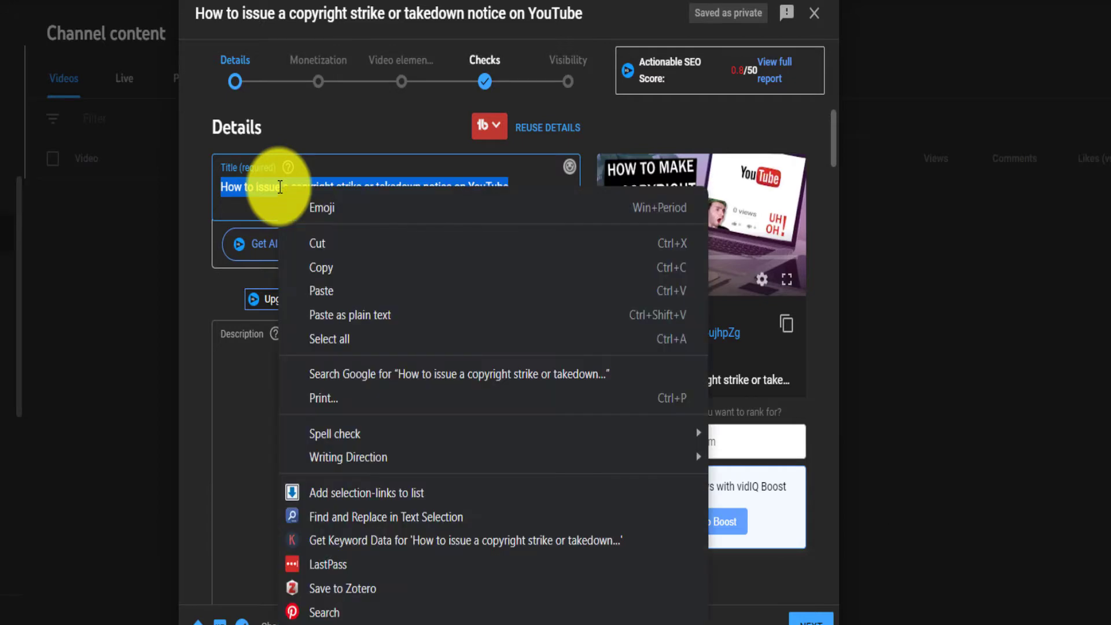
{"action": "left_click", "coordinate": [317, 265]}
{"action": "mouse_move", "coordinate": [430, 187]}
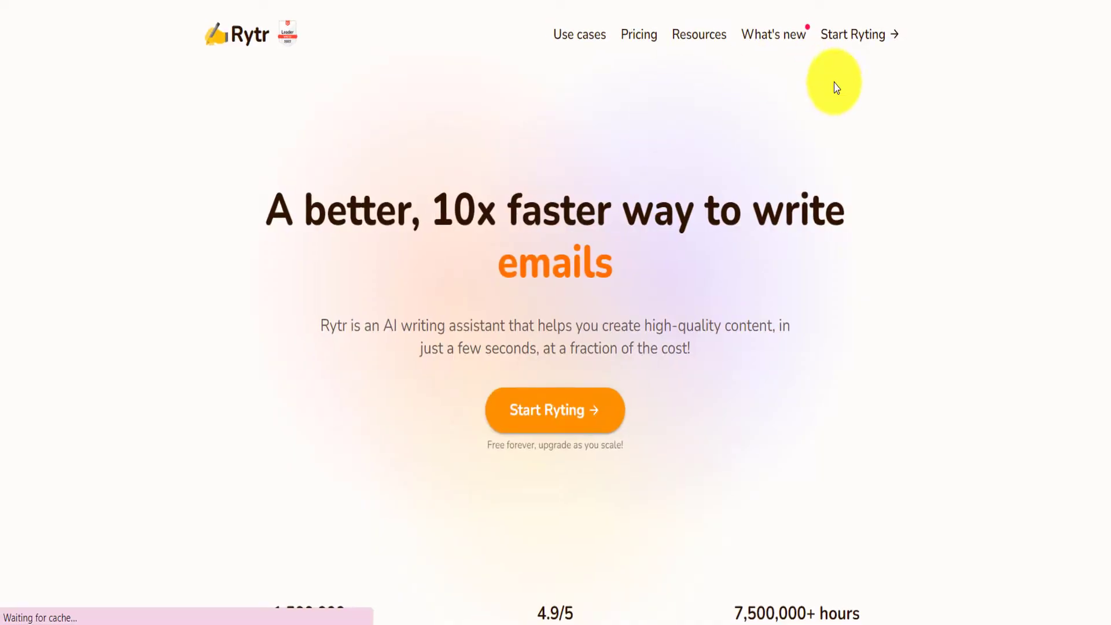
{"action": "left_click", "coordinate": [632, 32]}
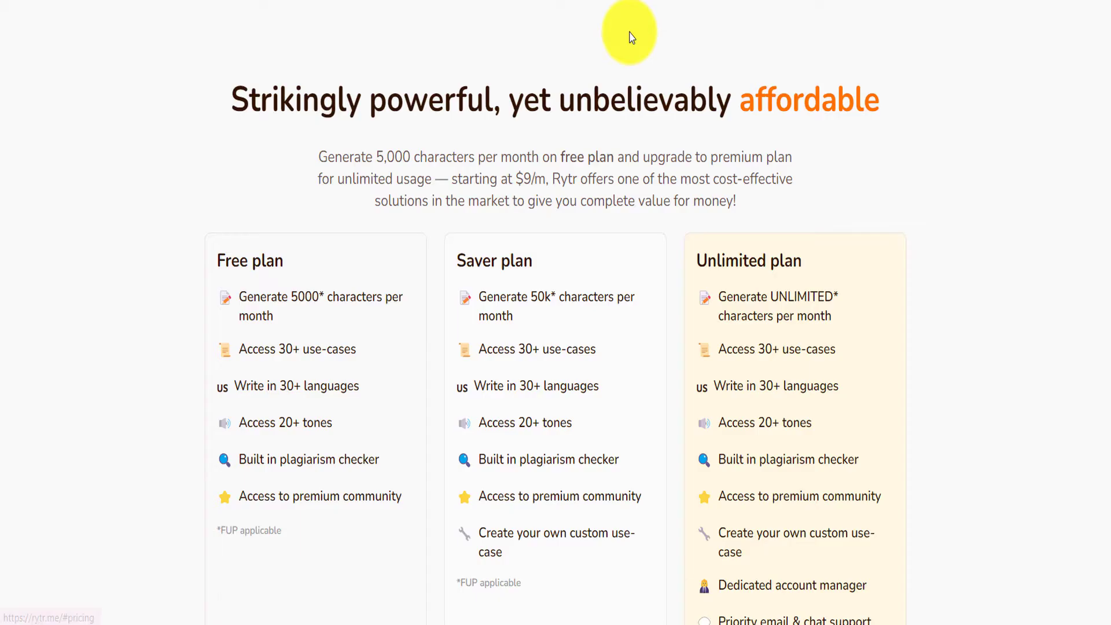
{"action": "scroll", "coordinate": [328, 271], "scroll_direction": "down", "scroll_amount": 6}
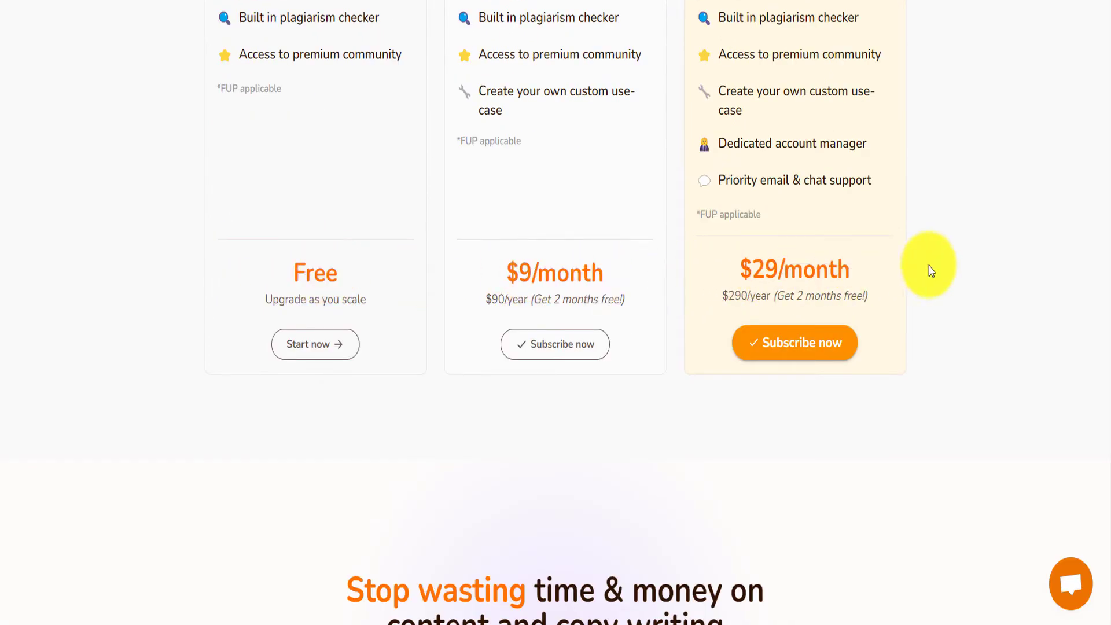
{"action": "scroll", "coordinate": [958, 264], "scroll_direction": "up", "scroll_amount": 10}
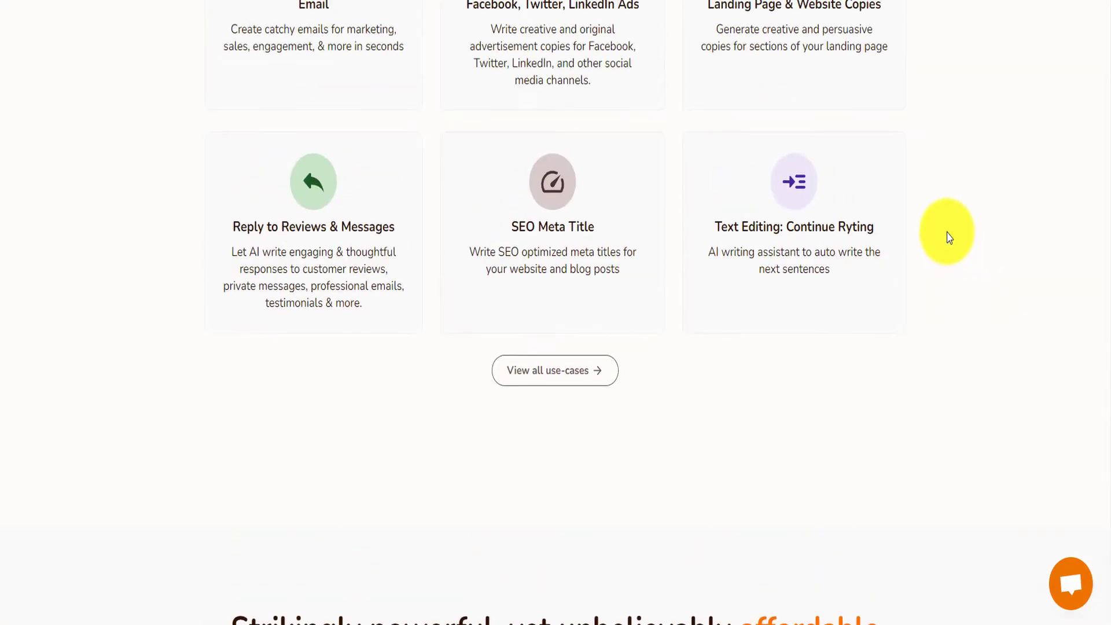
{"action": "scroll", "coordinate": [948, 236], "scroll_direction": "up", "scroll_amount": 3}
{"action": "scroll", "coordinate": [926, 225], "scroll_direction": "up", "scroll_amount": 5}
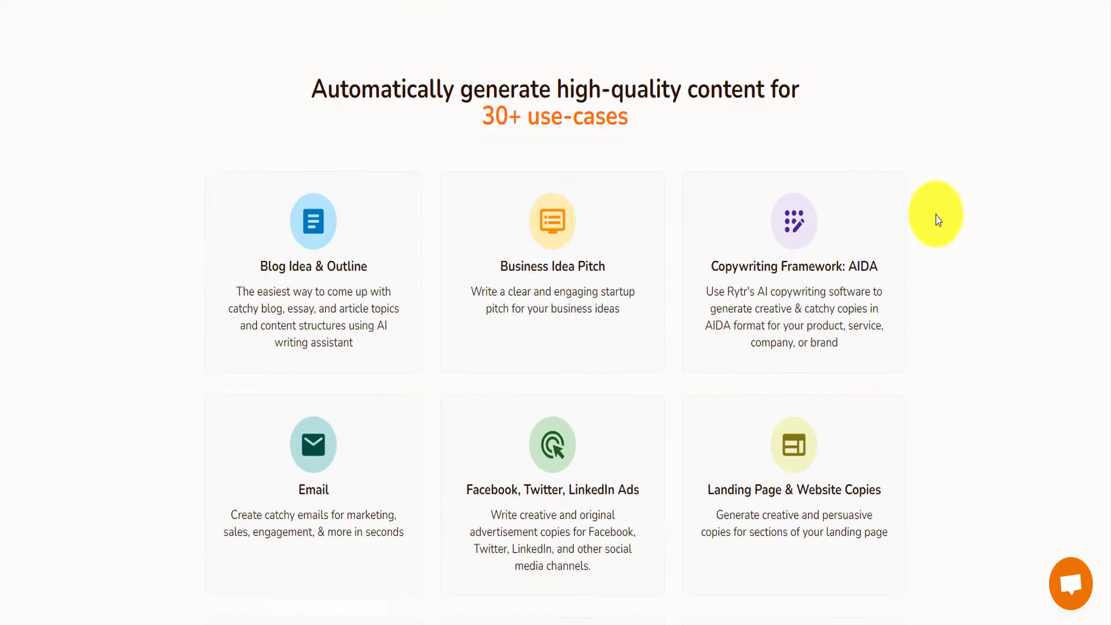
{"action": "scroll", "coordinate": [937, 218], "scroll_direction": "down", "scroll_amount": 6}
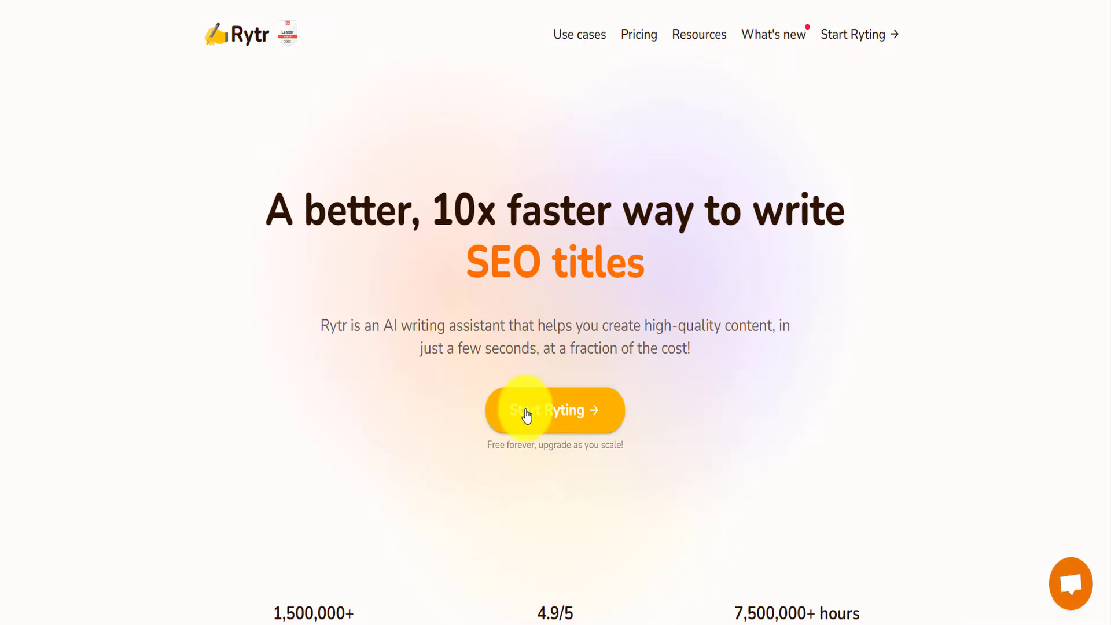
Launch the Rytr writing app, cancel the New folder dialog, and enter the Business folder.
{"action": "left_click", "coordinate": [526, 414]}
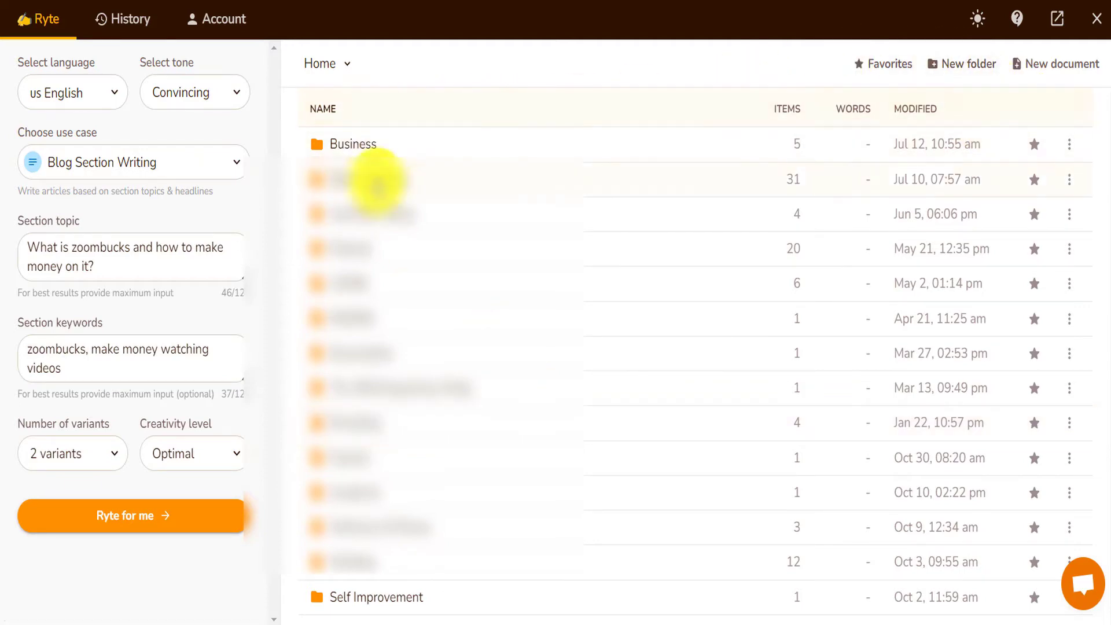
{"action": "left_click", "coordinate": [967, 66]}
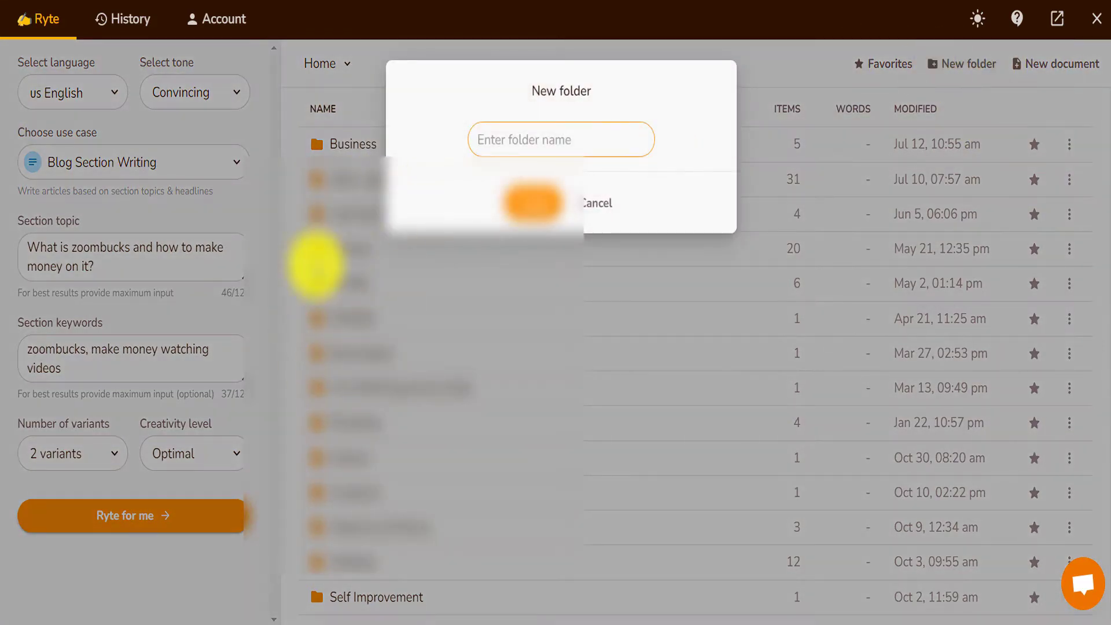
{"action": "left_click", "coordinate": [603, 203]}
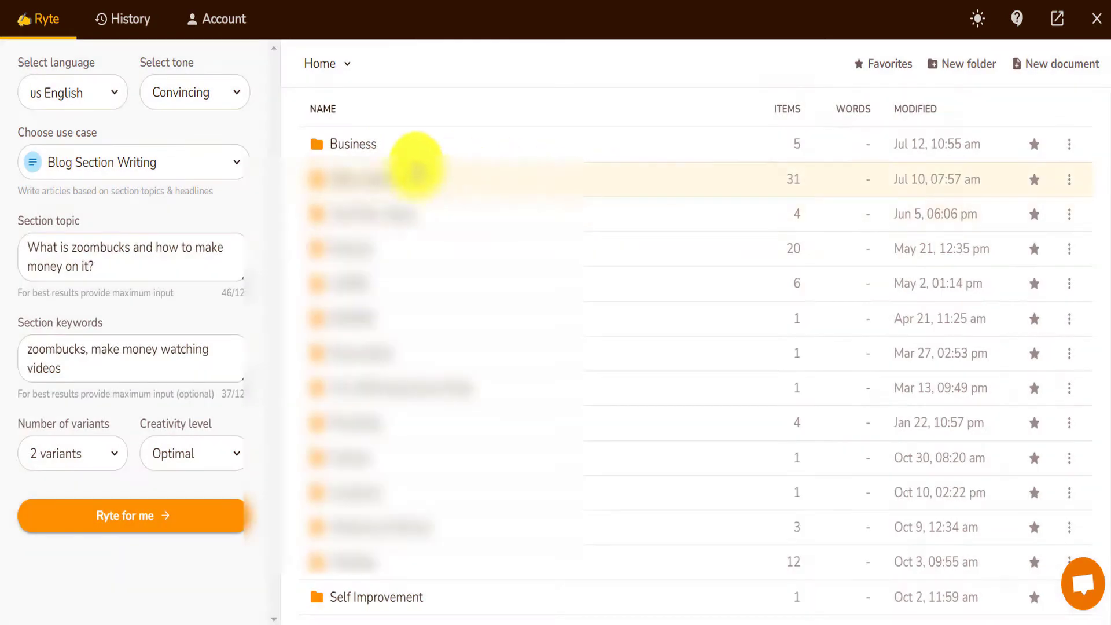
{"action": "left_click", "coordinate": [360, 146]}
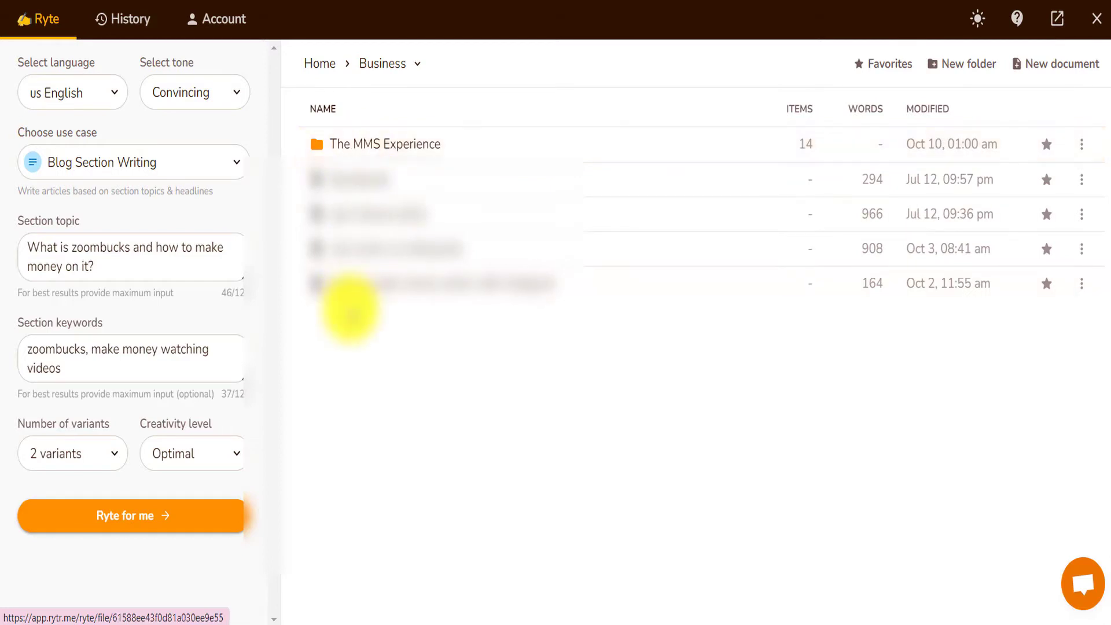
{"action": "left_click", "coordinate": [132, 167]}
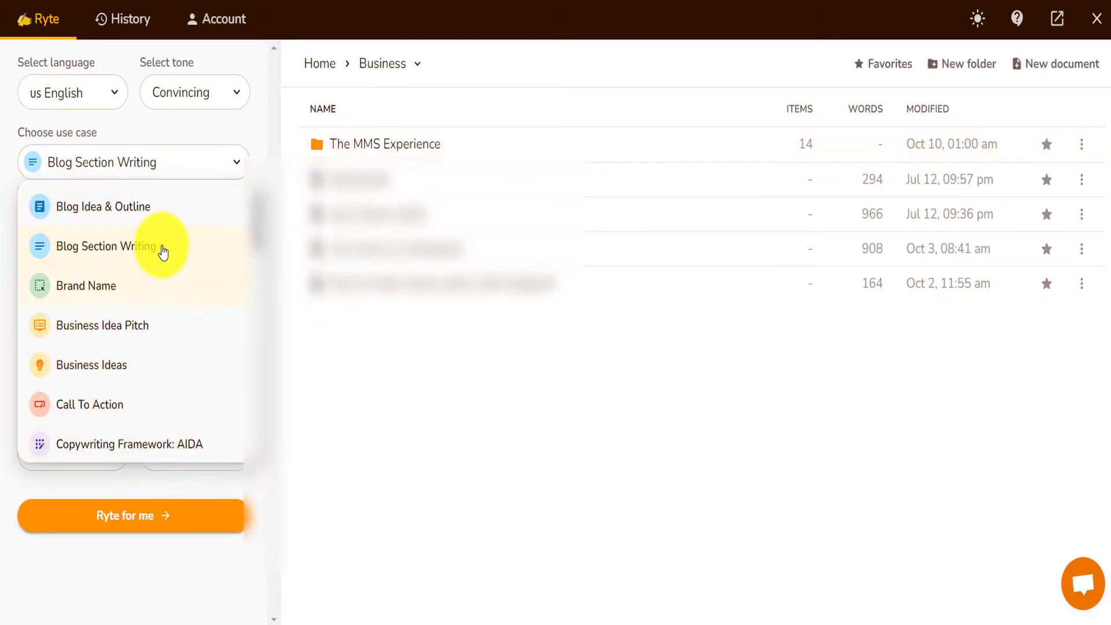
Choose Video Description as the use case with an Informative tone.
{"action": "left_click_drag", "start_coordinate": [260, 215], "coordinate": [261, 262]}
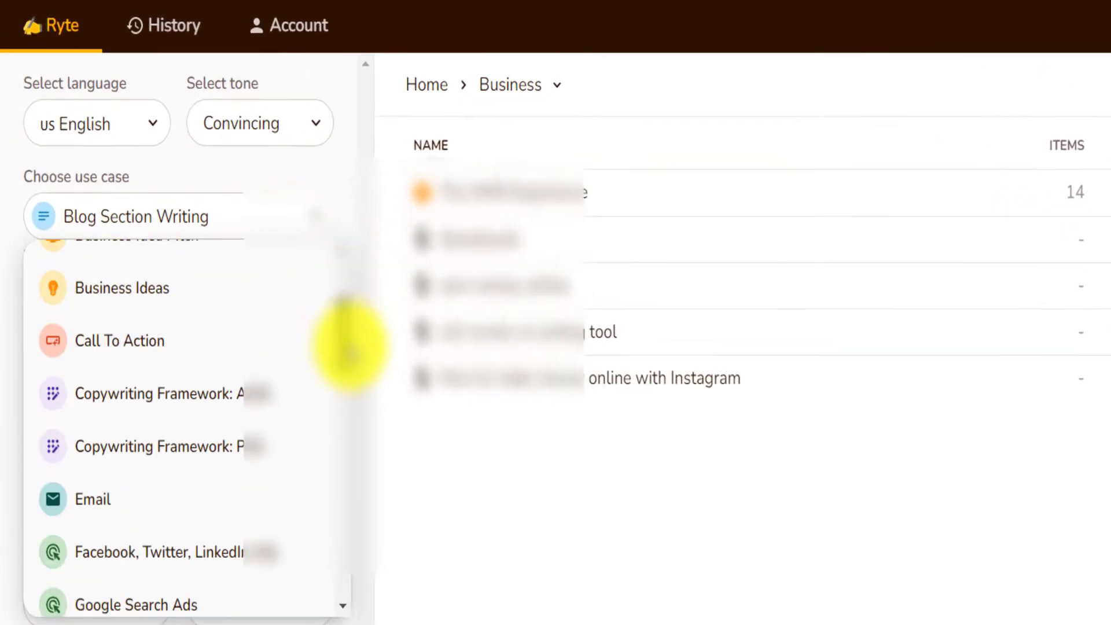
{"action": "left_click_drag", "start_coordinate": [350, 351], "coordinate": [327, 557]}
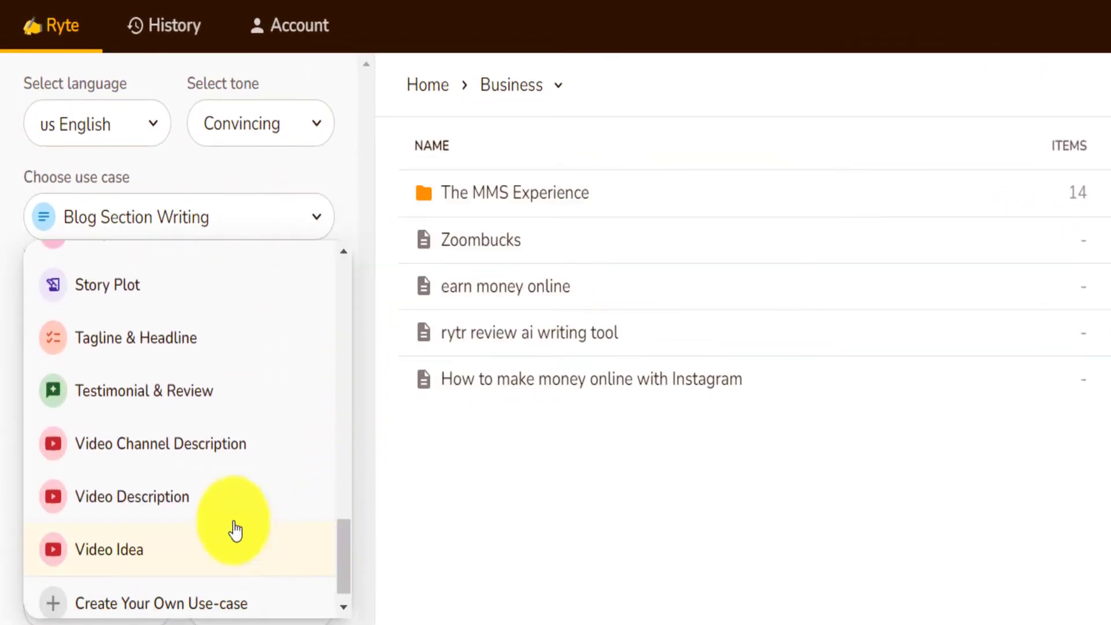
{"action": "left_click", "coordinate": [148, 505]}
{"action": "left_click", "coordinate": [278, 138]}
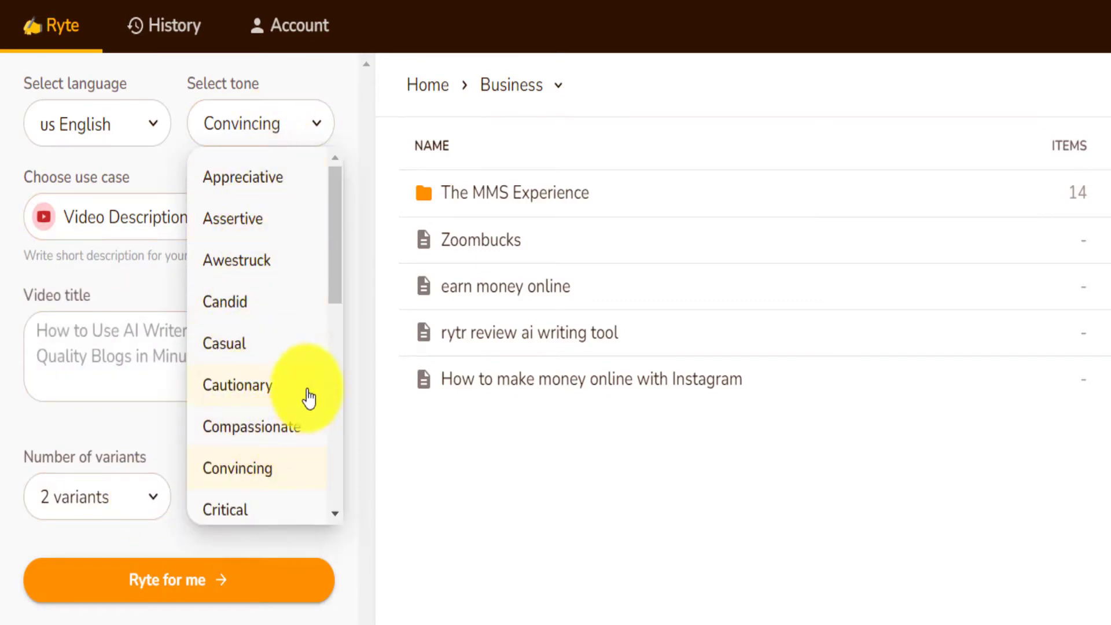
{"action": "left_click_drag", "start_coordinate": [335, 253], "coordinate": [330, 423]}
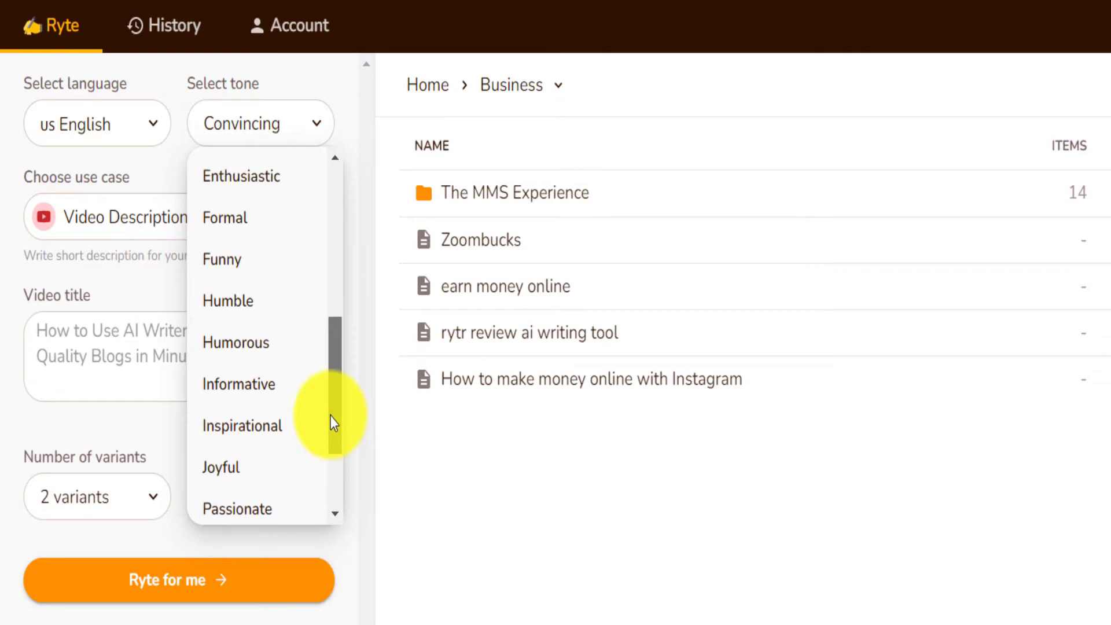
{"action": "left_click", "coordinate": [290, 388]}
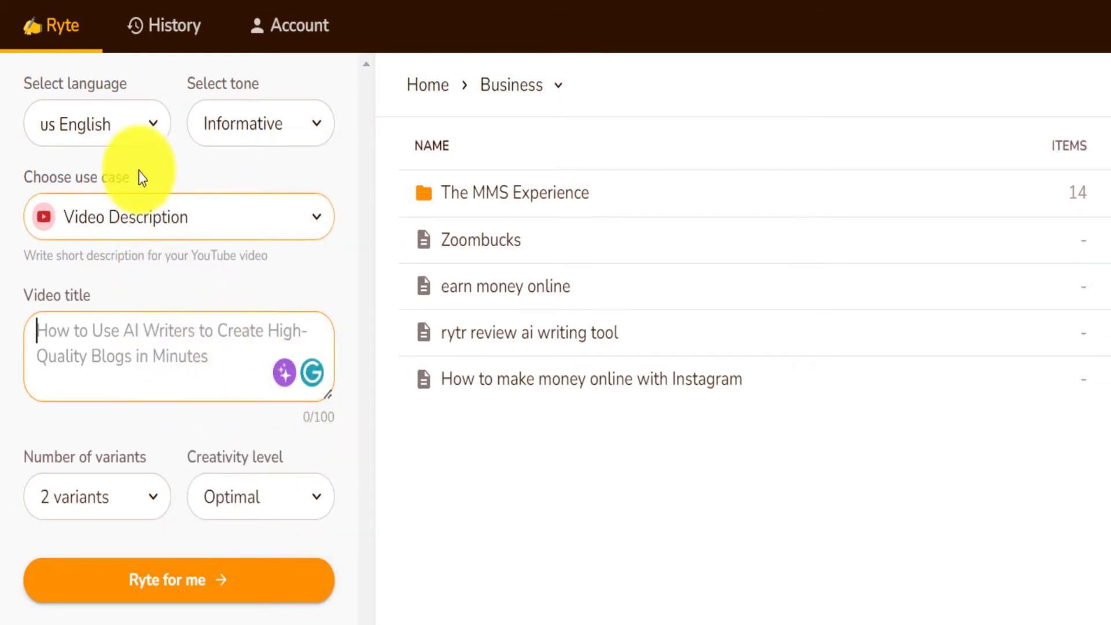
Keep the language as US English and generate the video descriptions.
{"action": "left_click", "coordinate": [136, 128]}
{"action": "scroll", "coordinate": [177, 197], "scroll_direction": "down", "scroll_amount": 2}
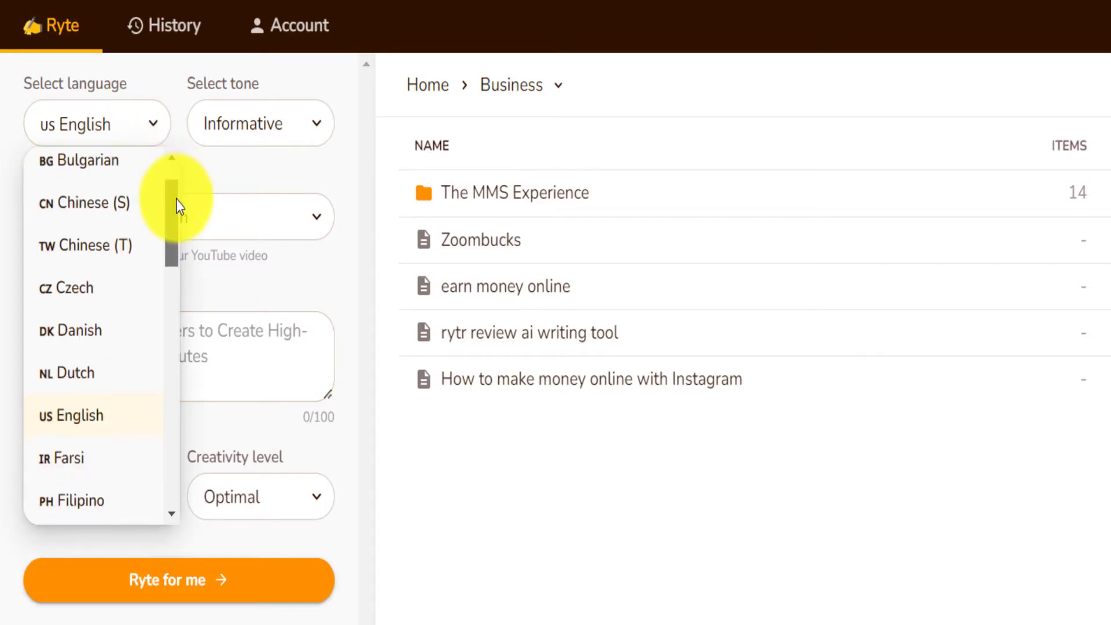
{"action": "scroll", "coordinate": [180, 232], "scroll_direction": "up", "scroll_amount": 2}
{"action": "scroll", "coordinate": [192, 184], "scroll_direction": "down", "scroll_amount": 5}
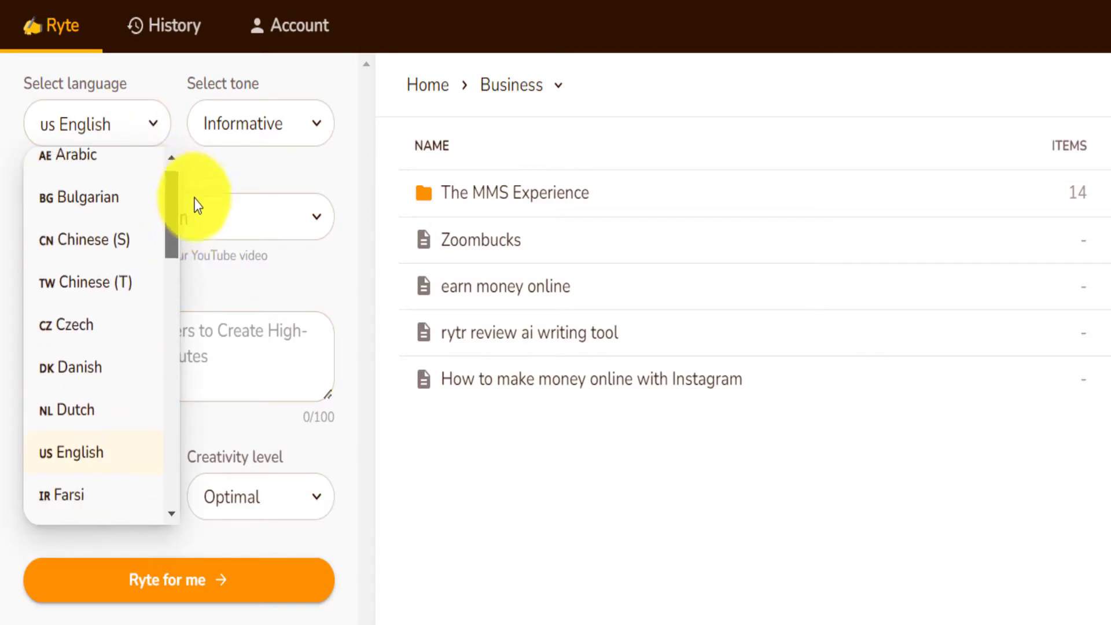
{"action": "left_click_drag", "start_coordinate": [187, 281], "coordinate": [258, 509]}
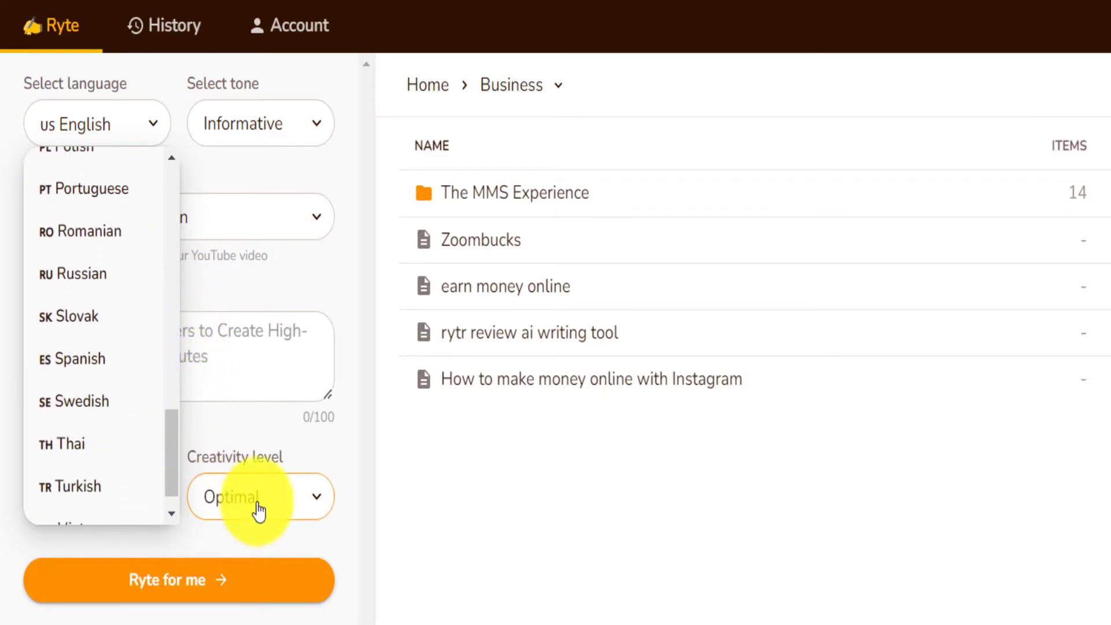
{"action": "left_click", "coordinate": [325, 424]}
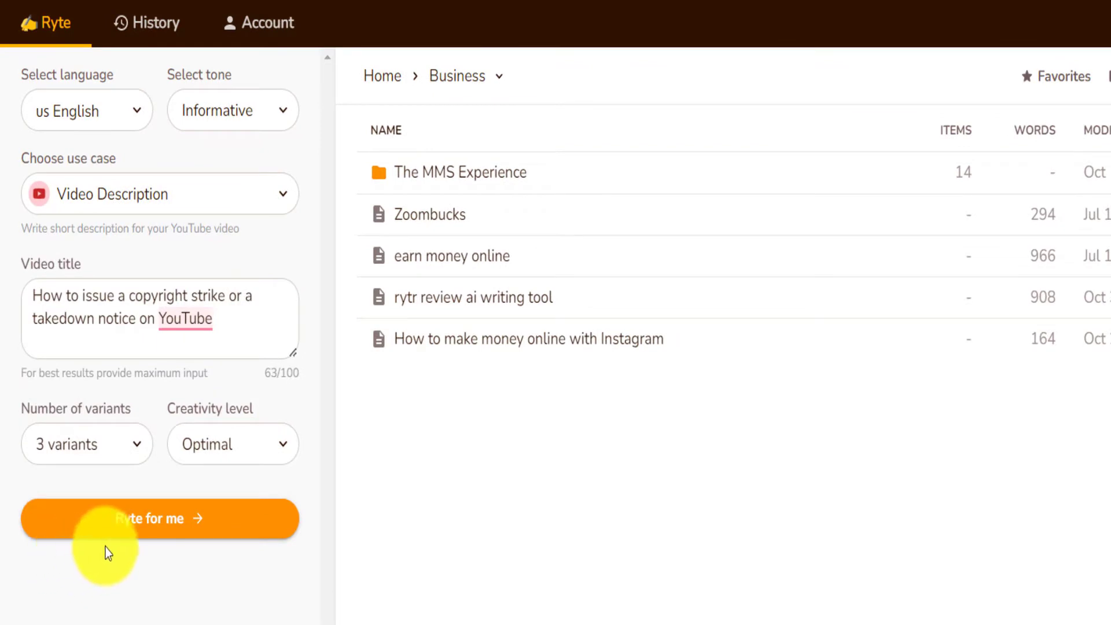
{"action": "left_click", "coordinate": [207, 520]}
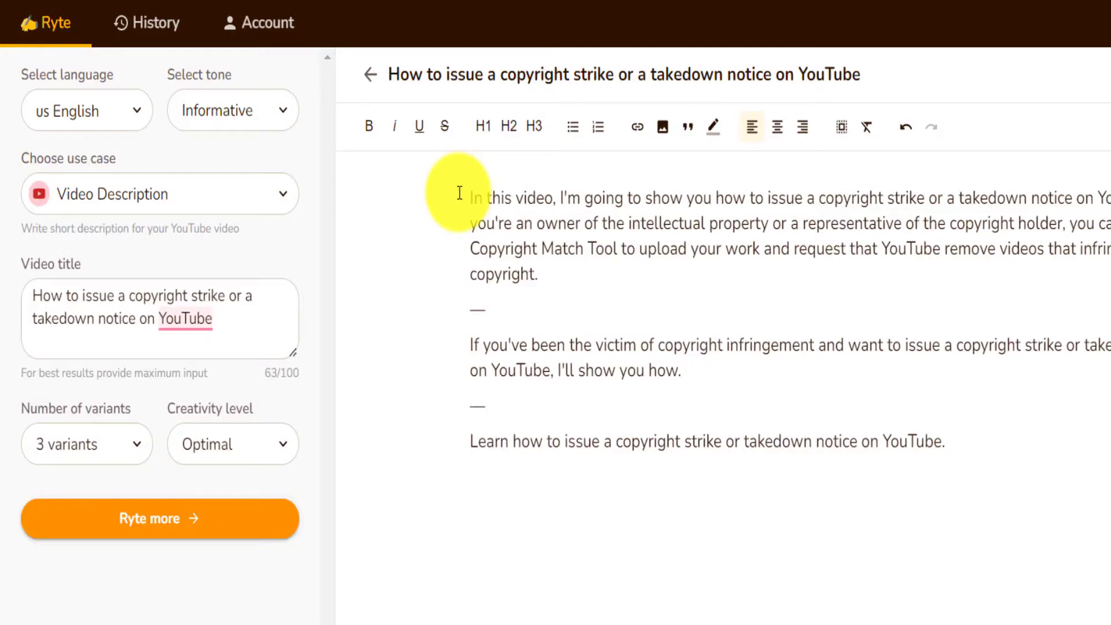
Select the first sentence of the first generated description to review it.
{"action": "left_click_drag", "start_coordinate": [463, 193], "coordinate": [782, 194]}
{"action": "left_click_drag", "start_coordinate": [717, 182], "coordinate": [1066, 218]}
Review the first and second descriptions, then place the cursor after the last one.
{"action": "left_click", "coordinate": [630, 297]}
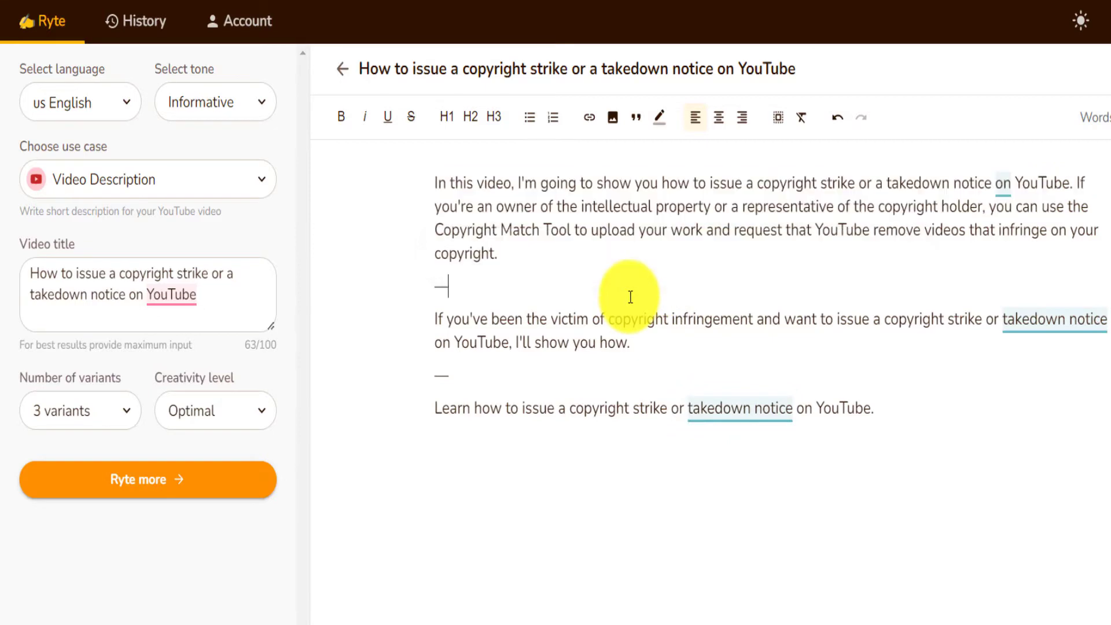
{"action": "left_click_drag", "start_coordinate": [606, 207], "coordinate": [1044, 241]}
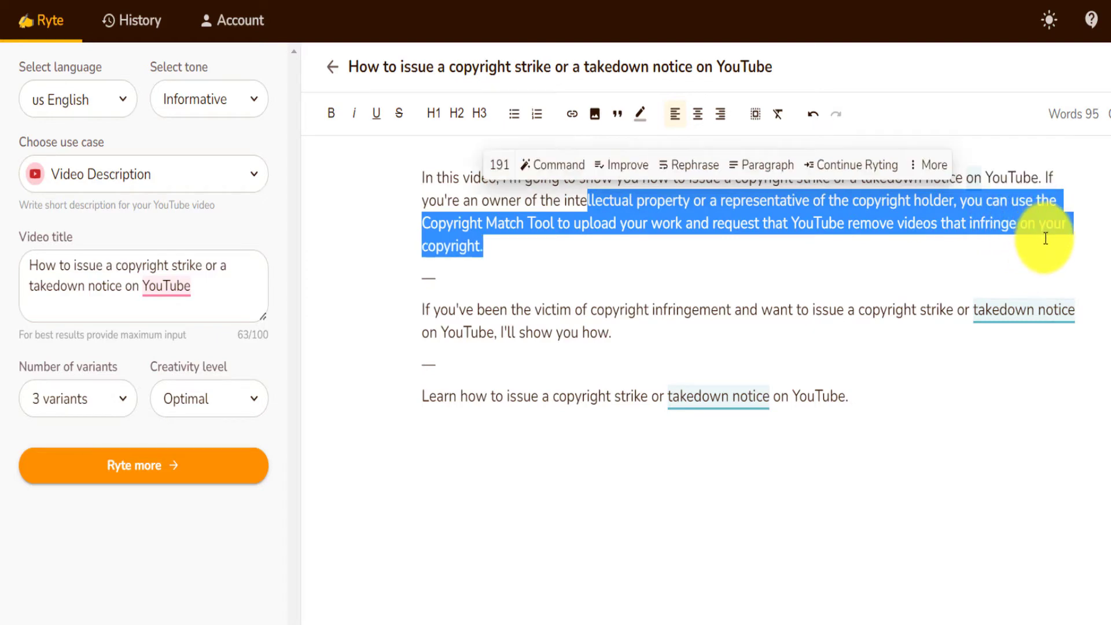
{"action": "left_click", "coordinate": [479, 213]}
{"action": "left_click_drag", "start_coordinate": [485, 244], "coordinate": [411, 183]}
{"action": "key", "text": "ctrl+c"}
{"action": "left_click", "coordinate": [464, 322]}
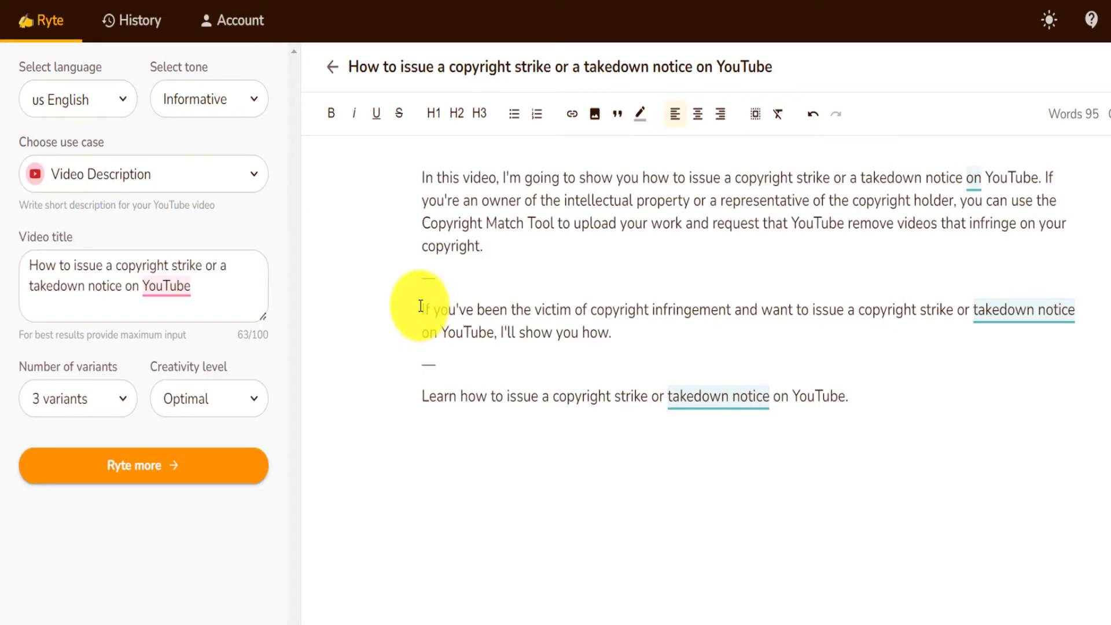
{"action": "left_click_drag", "start_coordinate": [424, 307], "coordinate": [1074, 324]}
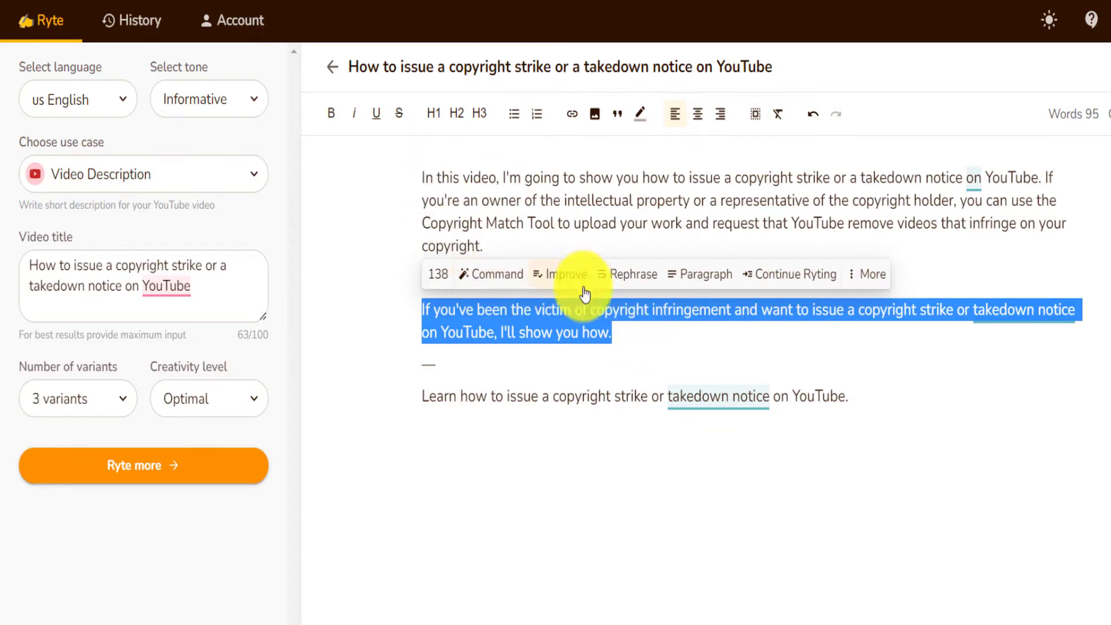
{"action": "left_click", "coordinate": [409, 397]}
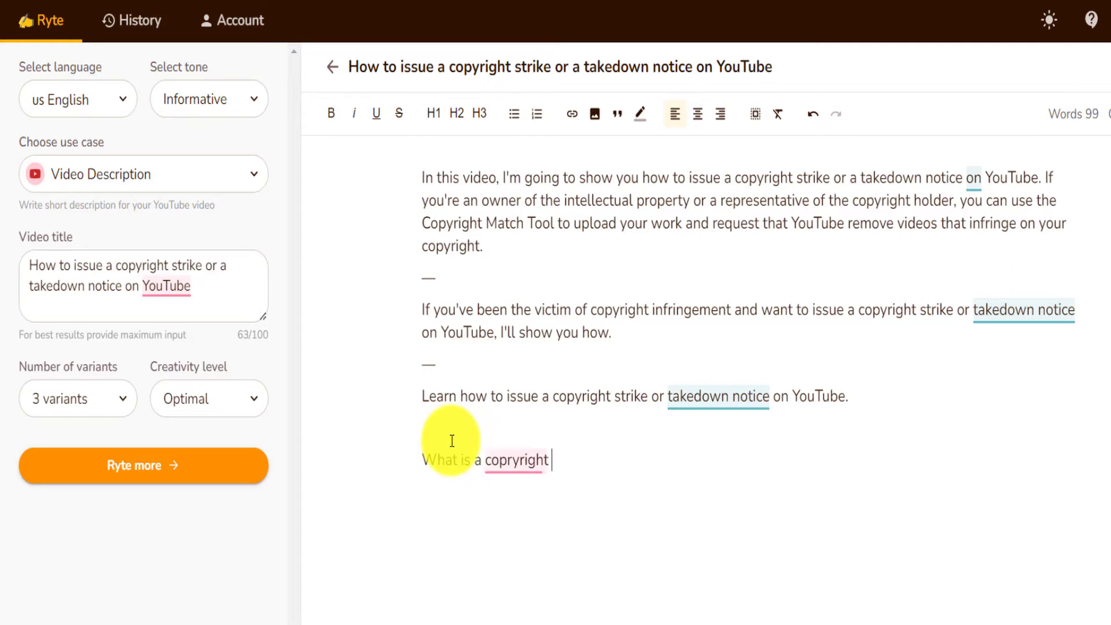
Complete the question 'What is a copyright infringement?' and generate a paragraph answering it.
{"action": "type", "text": "?"}
{"action": "left_click_drag", "start_coordinate": [633, 459], "coordinate": [409, 471]}
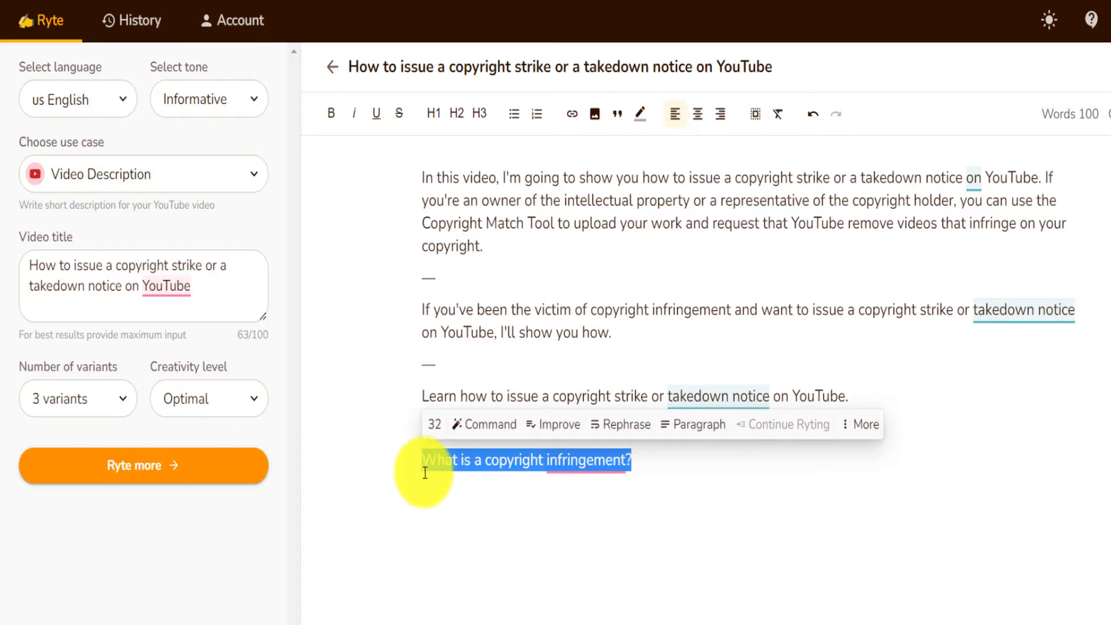
{"action": "left_click", "coordinate": [689, 426]}
{"action": "left_click_drag", "start_coordinate": [423, 492], "coordinate": [843, 550]}
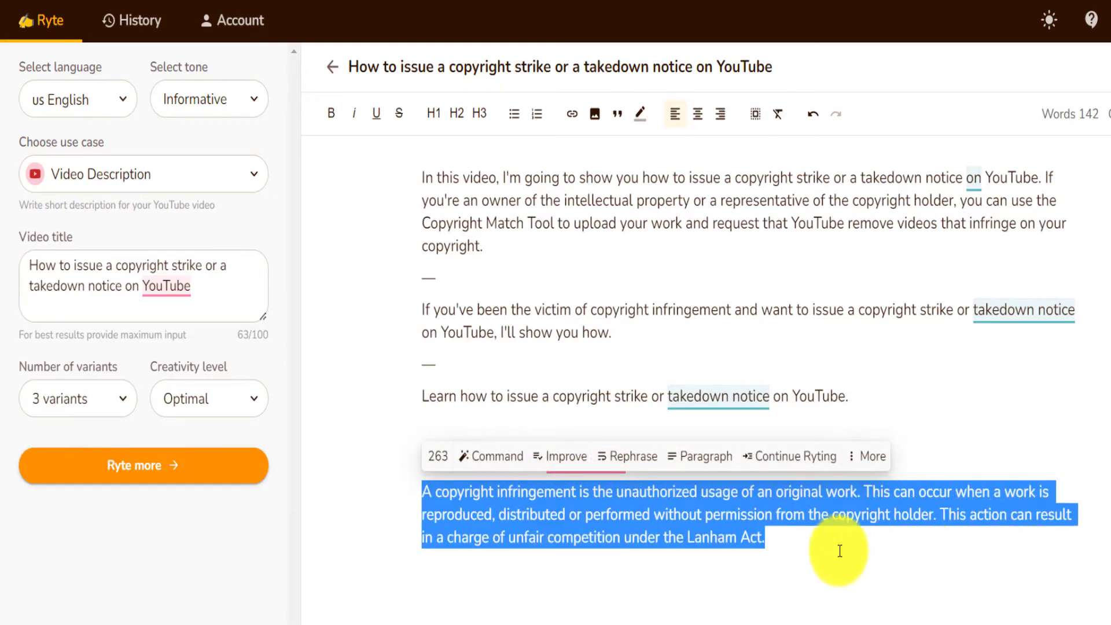
{"action": "left_click", "coordinate": [799, 537]}
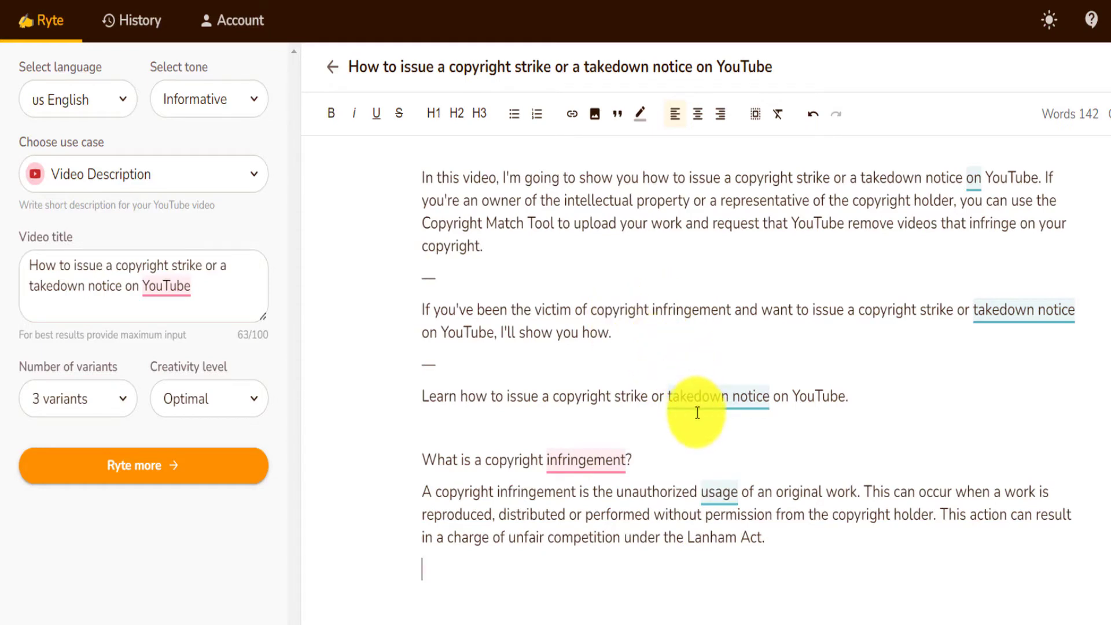
Delete the third description variant, its separators, and the blank line above the question.
{"action": "left_click_drag", "start_coordinate": [860, 409], "coordinate": [422, 364]}
{"action": "key", "text": "BackSpace"}
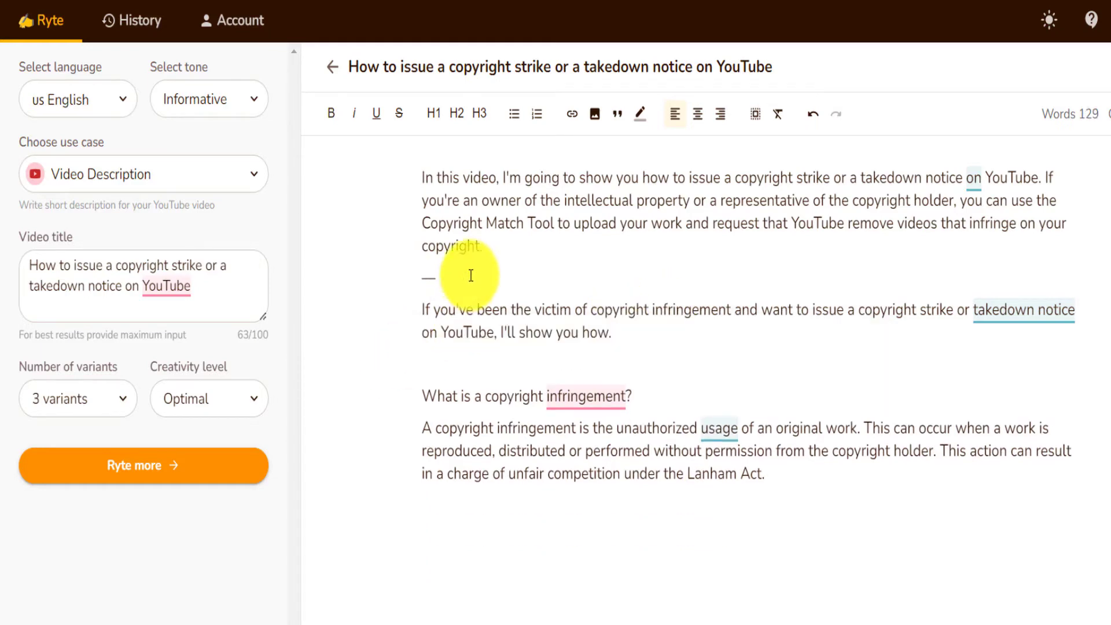
{"action": "left_click", "coordinate": [470, 275]}
{"action": "key", "text": "BackSpace"}
{"action": "key", "text": "BackSpace"}
{"action": "left_click", "coordinate": [924, 441]}
{"action": "key", "text": "BackSpace"}
Remove the stray 'sdsg' letters, accept 'use' for 'usage', and select all the text.
{"action": "left_click_drag", "start_coordinate": [765, 409], "coordinate": [422, 156]}
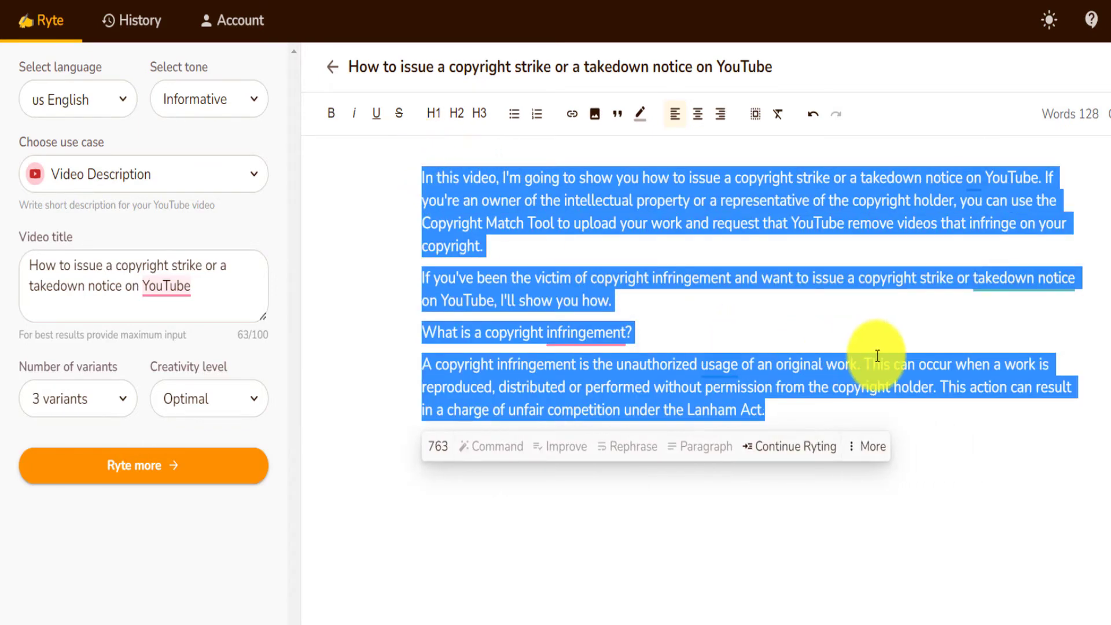
{"action": "left_click", "coordinate": [789, 585]}
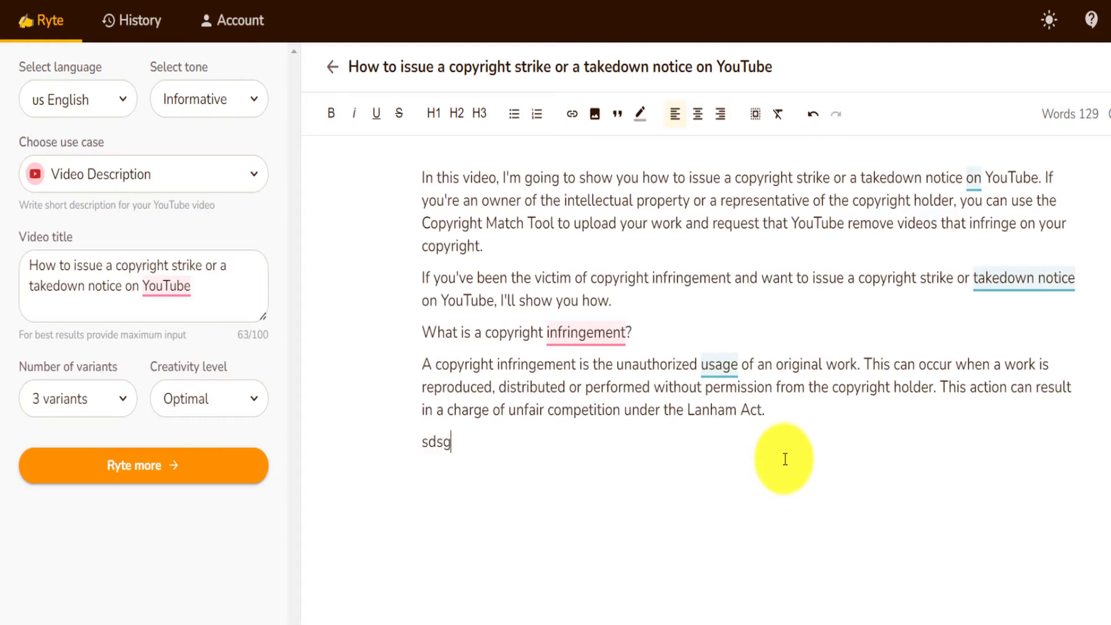
{"action": "key", "text": "BackSpace"}
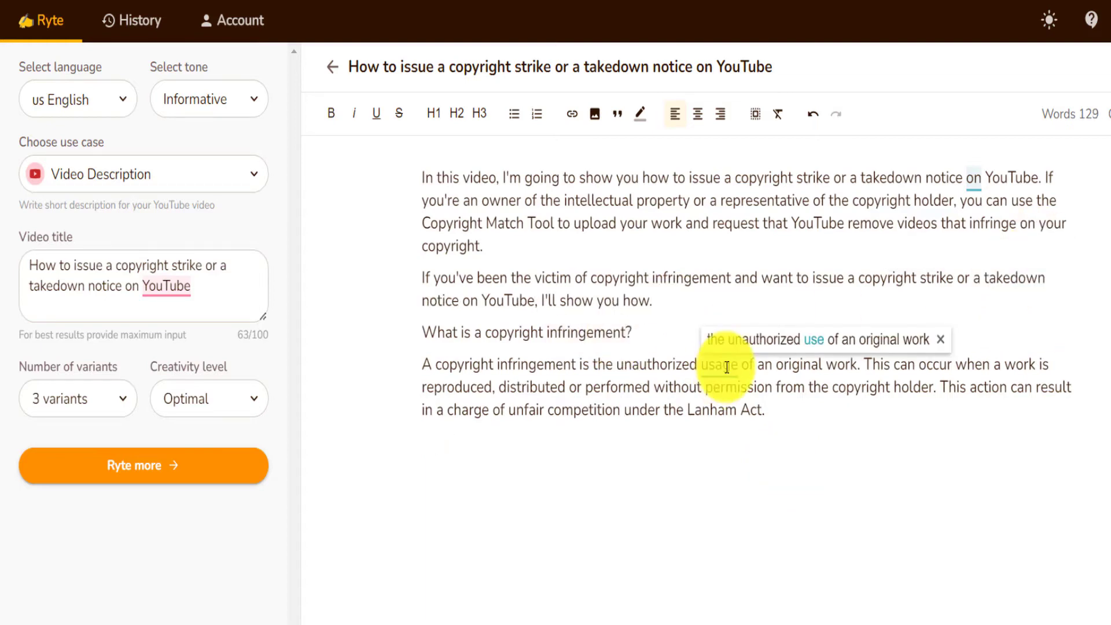
{"action": "left_click", "coordinate": [746, 338]}
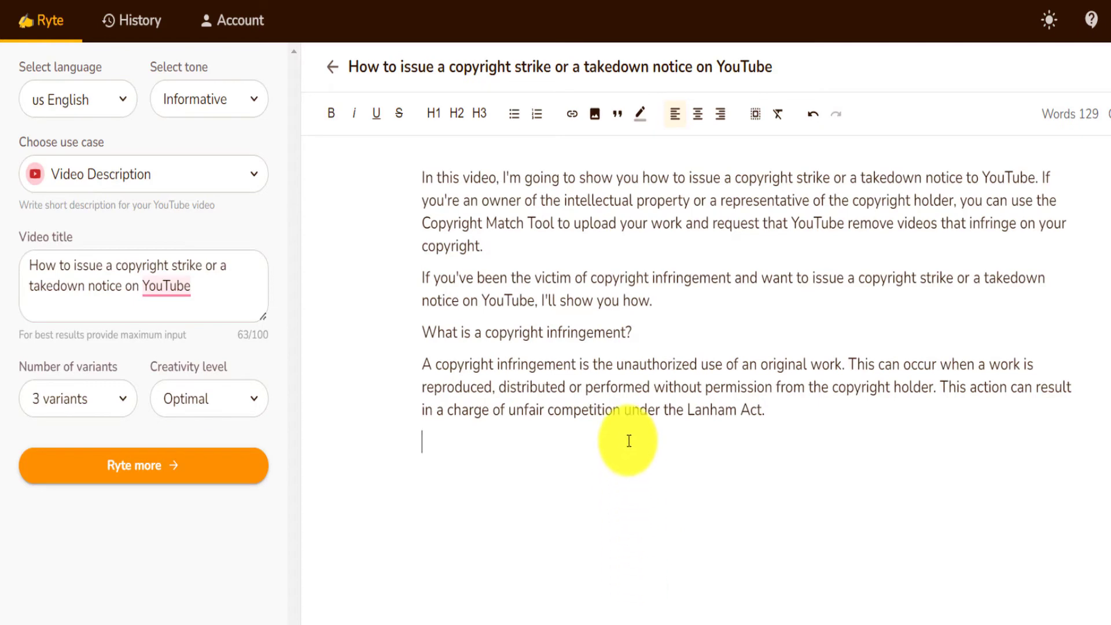
{"action": "left_click_drag", "start_coordinate": [770, 411], "coordinate": [401, 173]}
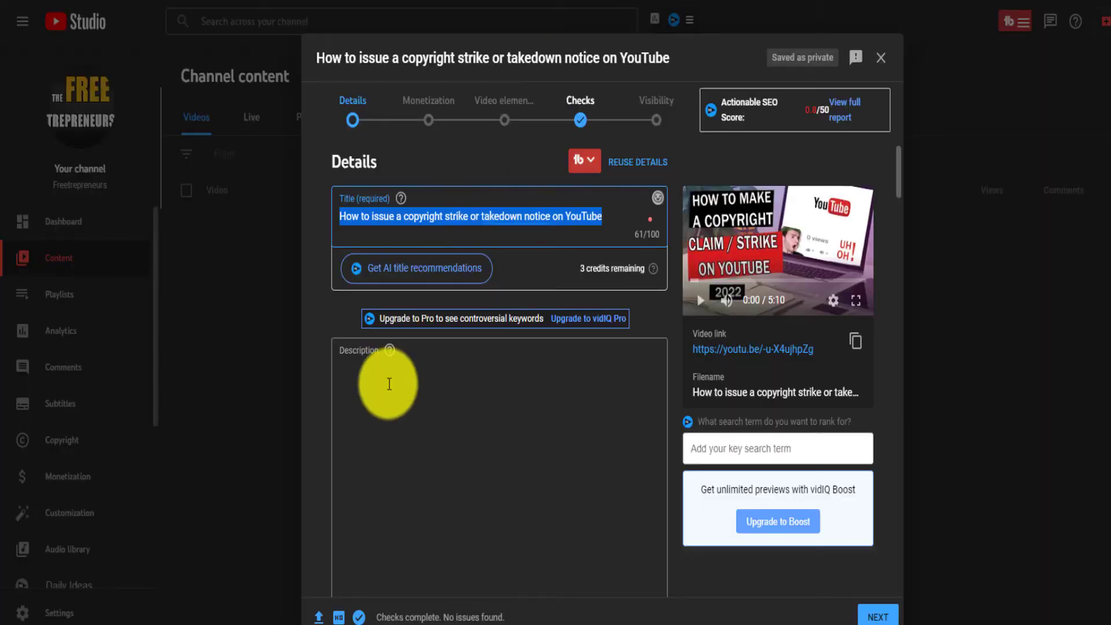
Paste the Rytr text into the empty YouTube Studio Description box.
{"action": "left_click", "coordinate": [389, 384]}
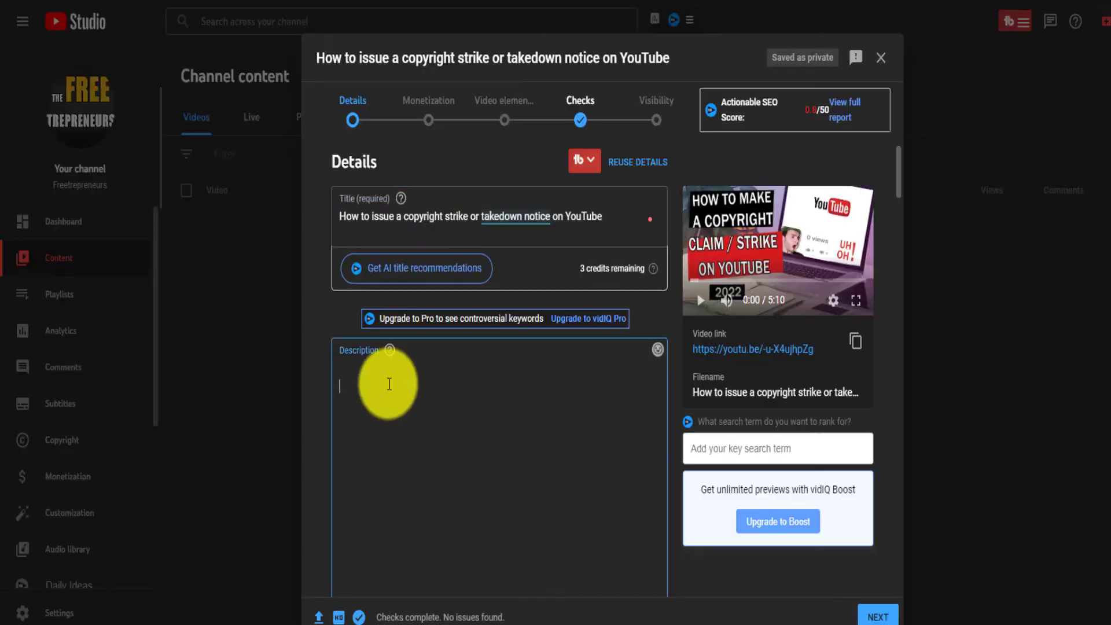
{"action": "key", "text": "ctrl+v"}
{"action": "scroll", "coordinate": [405, 330], "scroll_direction": "down", "scroll_amount": 6}
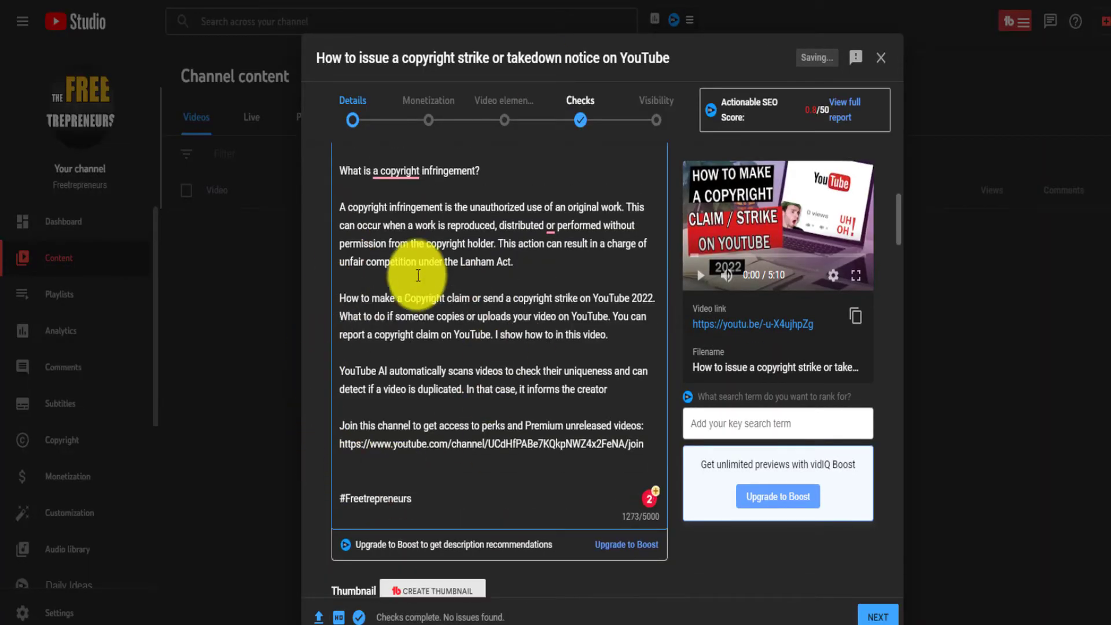
{"action": "scroll", "coordinate": [499, 367], "scroll_direction": "down", "scroll_amount": 10}
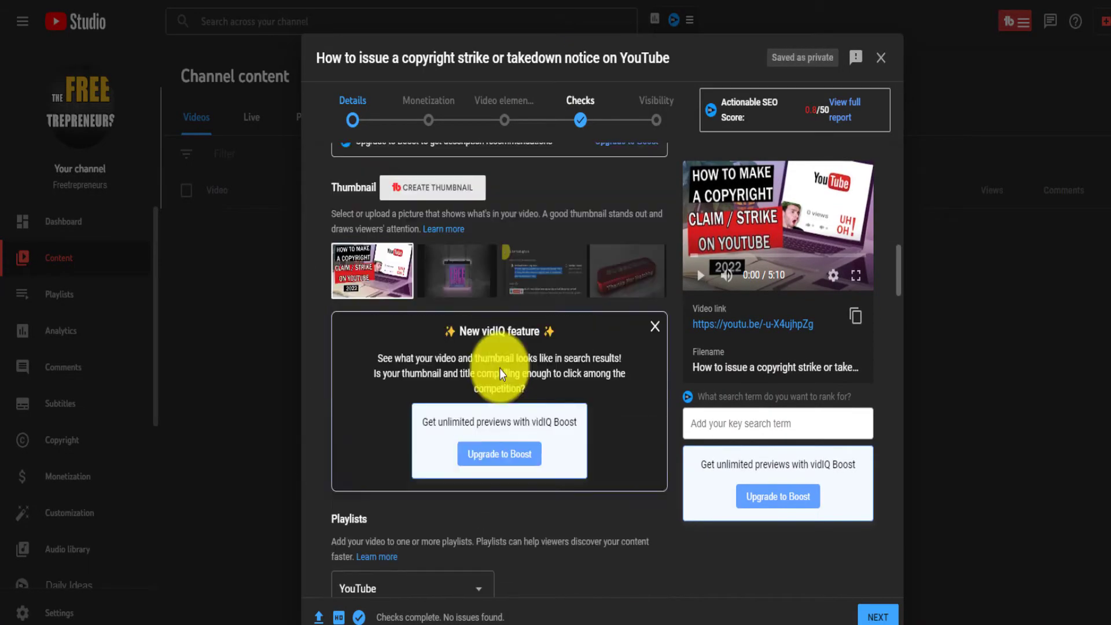
{"action": "scroll", "coordinate": [499, 368], "scroll_direction": "up", "scroll_amount": 4}
Replace the last hashtag with #youtubecopyrightstrike #Youtubecopyrightclaims #YouTube.
{"action": "left_click_drag", "start_coordinate": [426, 308], "coordinate": [345, 305]}
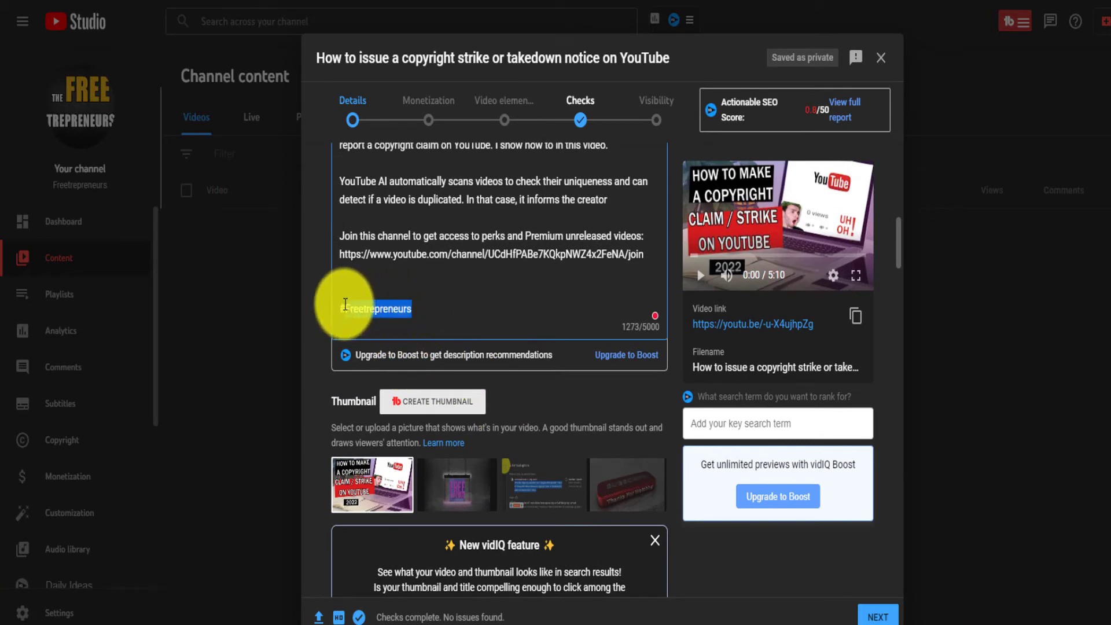
{"action": "type", "text": "youtubecopyrightstrike #You"}
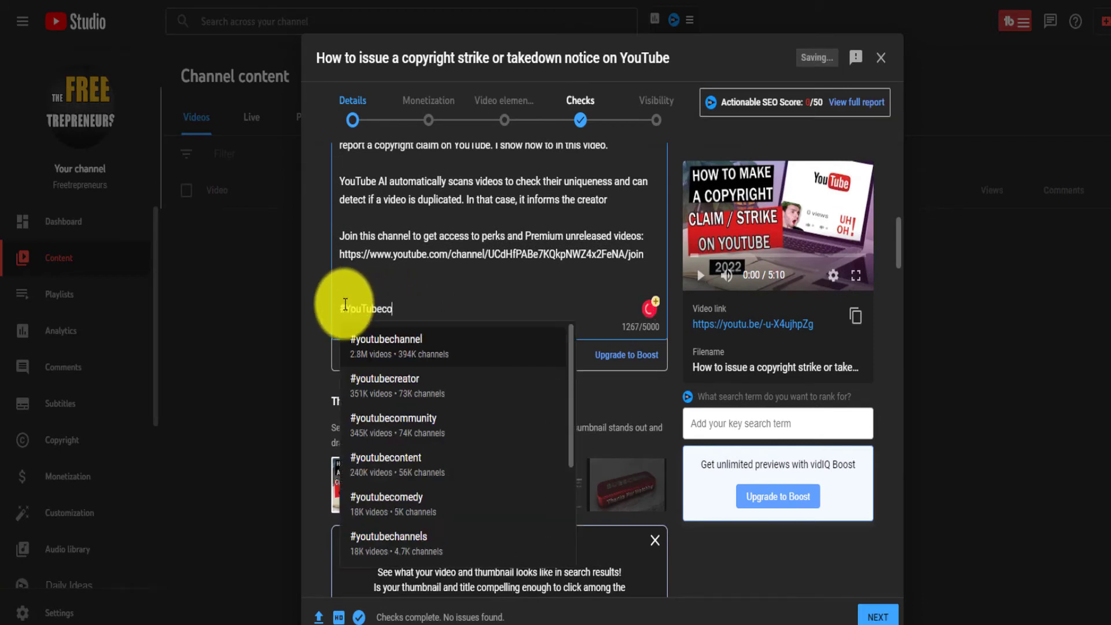
{"action": "type", "text": "tubecopyrightclaims #YouTube"}
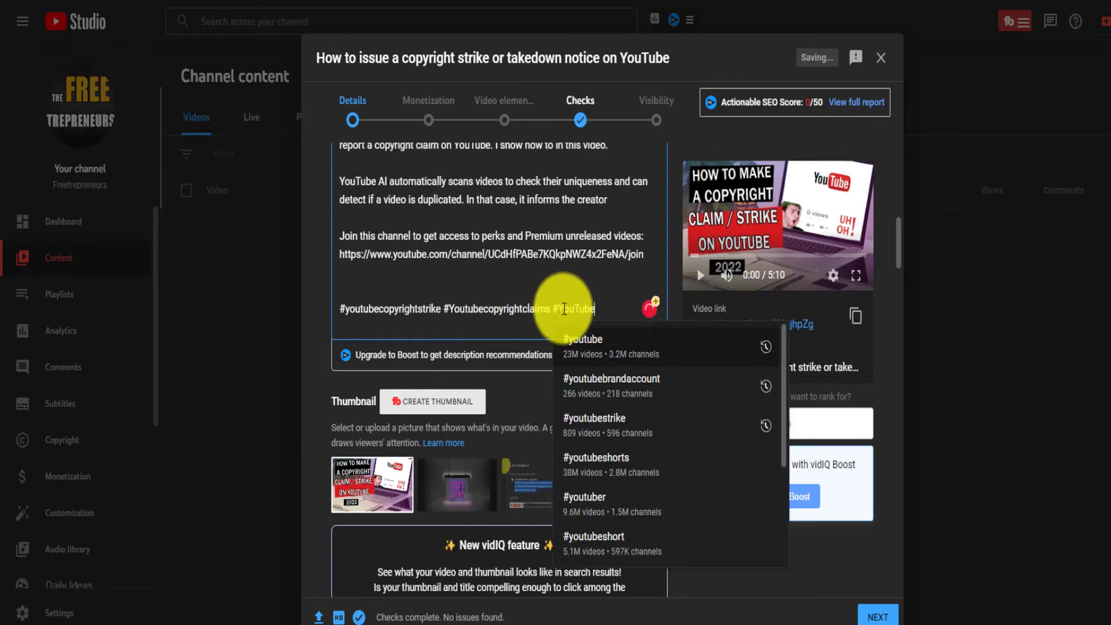
{"action": "scroll", "coordinate": [574, 297], "scroll_direction": "down", "scroll_amount": 2}
{"action": "scroll", "coordinate": [596, 359], "scroll_direction": "up", "scroll_amount": 10}
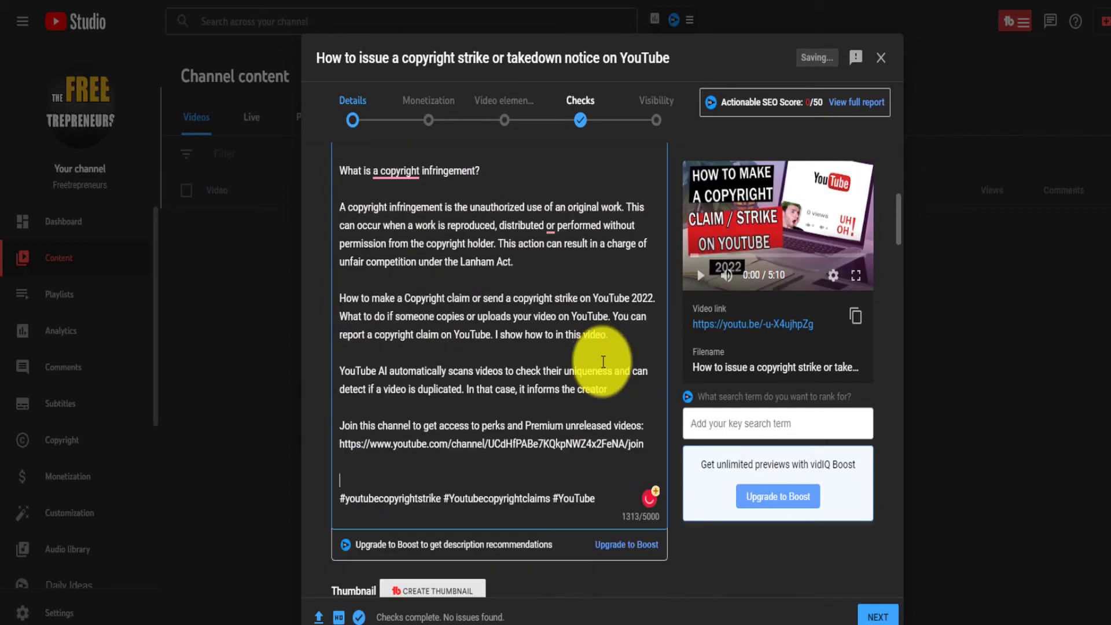
{"action": "scroll", "coordinate": [434, 325], "scroll_direction": "down", "scroll_amount": 15}
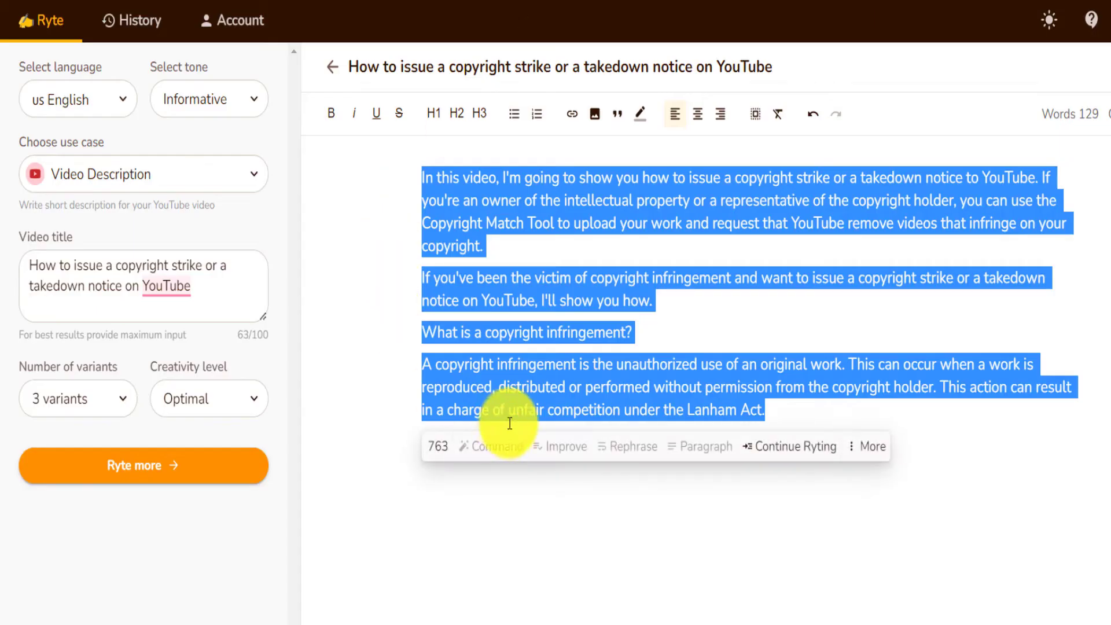
{"action": "left_click", "coordinate": [440, 329]}
Select the video title and add an underscore divider line below the Lanham Act paragraph.
{"action": "left_click_drag", "start_coordinate": [153, 296], "coordinate": [12, 273]}
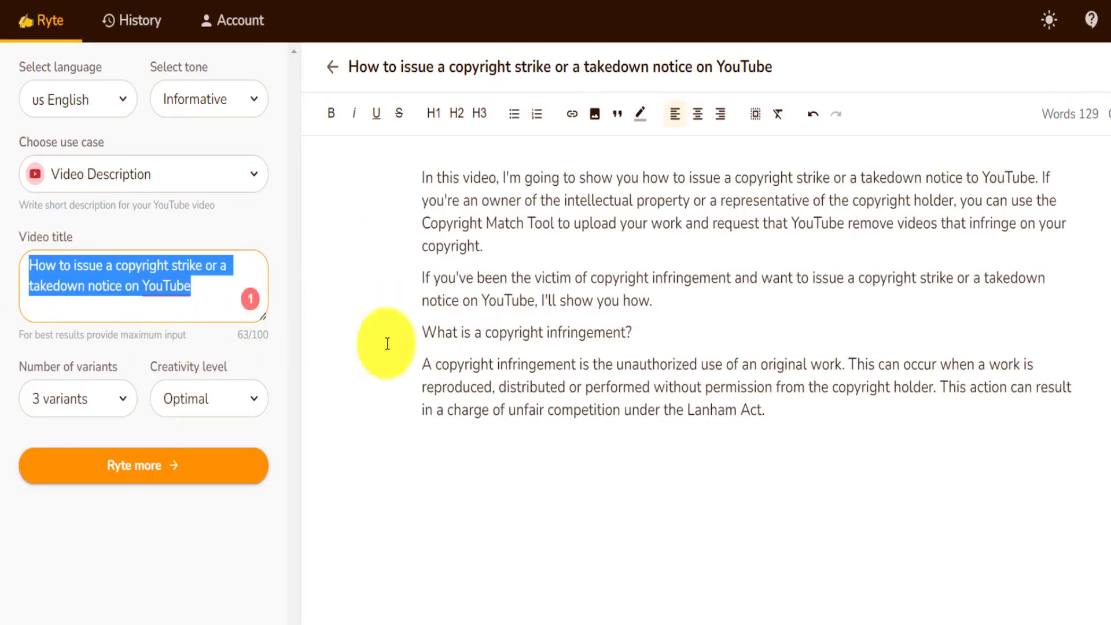
{"action": "left_click", "coordinate": [822, 414]}
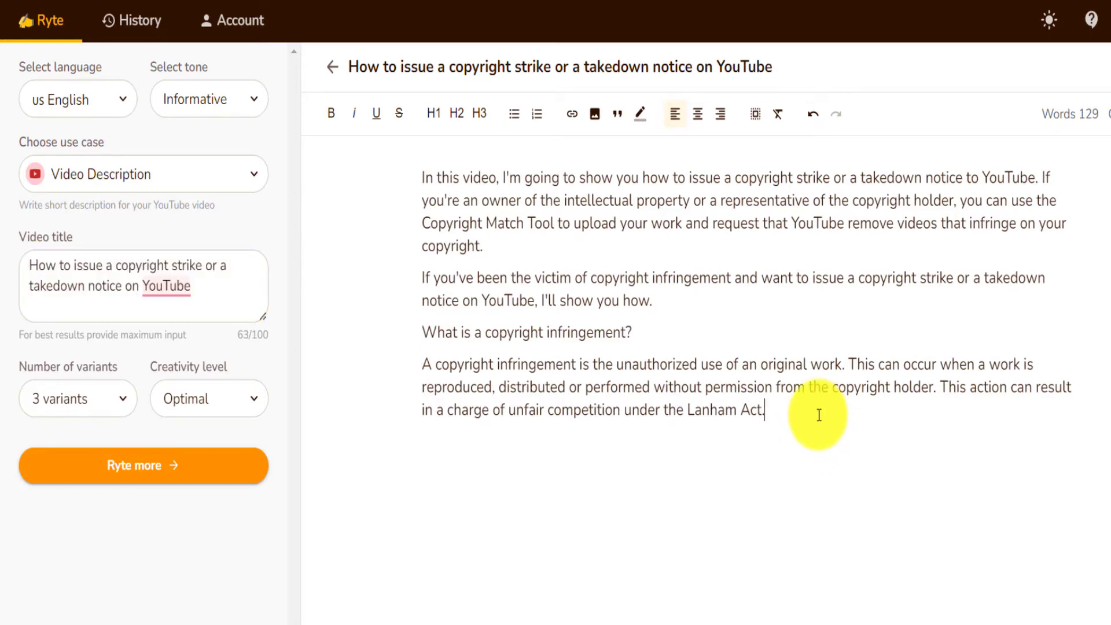
{"action": "key", "text": "Return"}
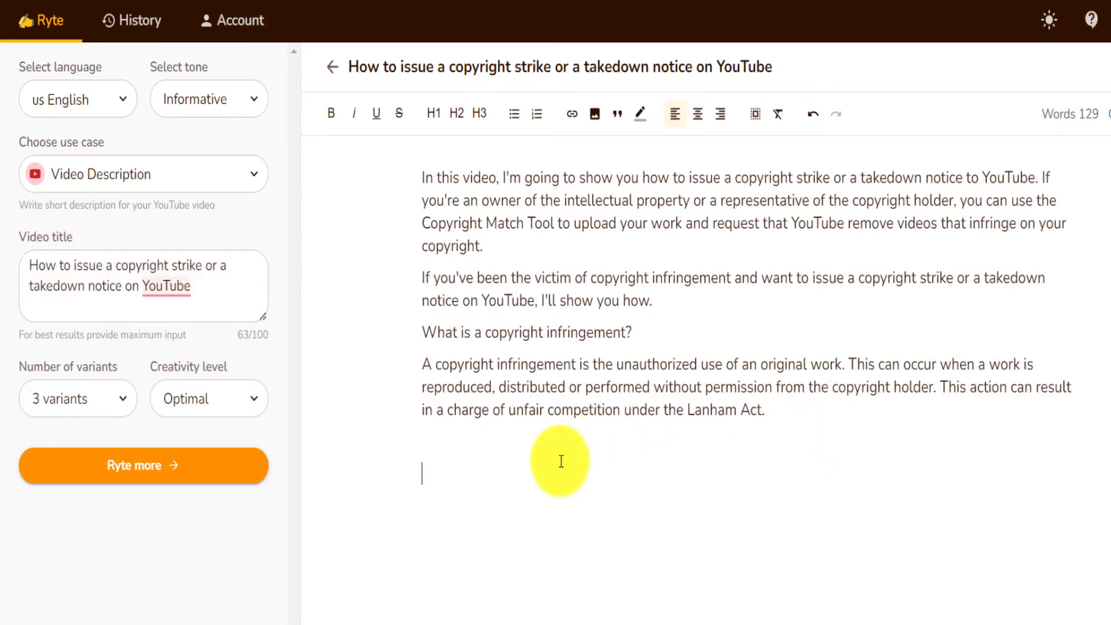
{"action": "type", "text": "______________"}
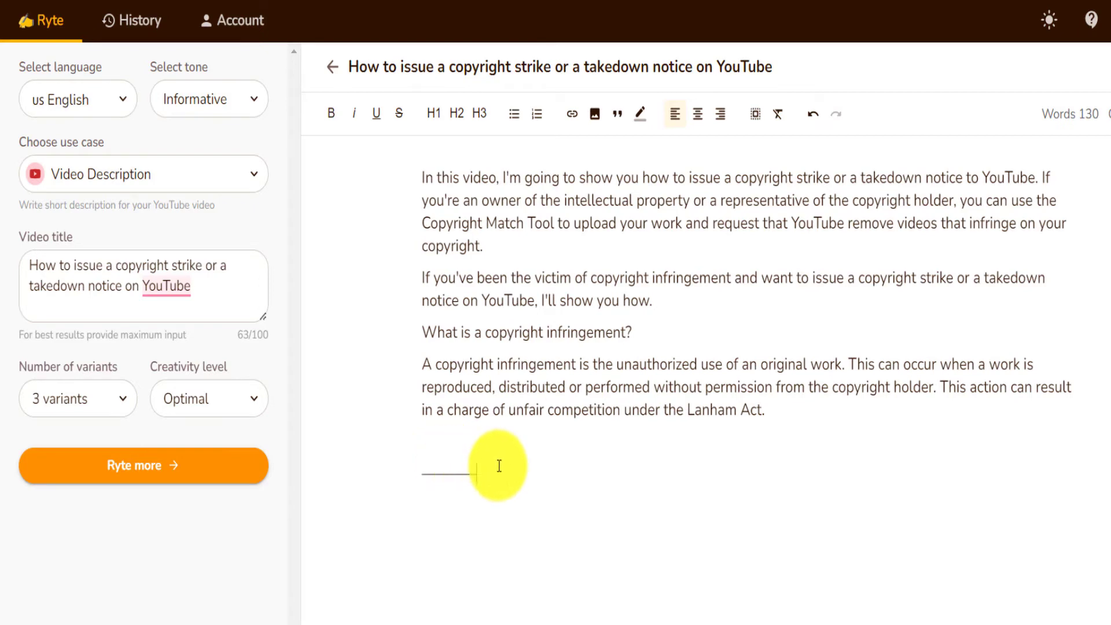
Reselect the video title and bring up the use-case list.
{"action": "left_click", "coordinate": [171, 187]}
{"action": "left_click", "coordinate": [171, 187]}
{"action": "left_click_drag", "start_coordinate": [168, 303], "coordinate": [16, 260]}
{"action": "key", "text": "ctrl+c"}
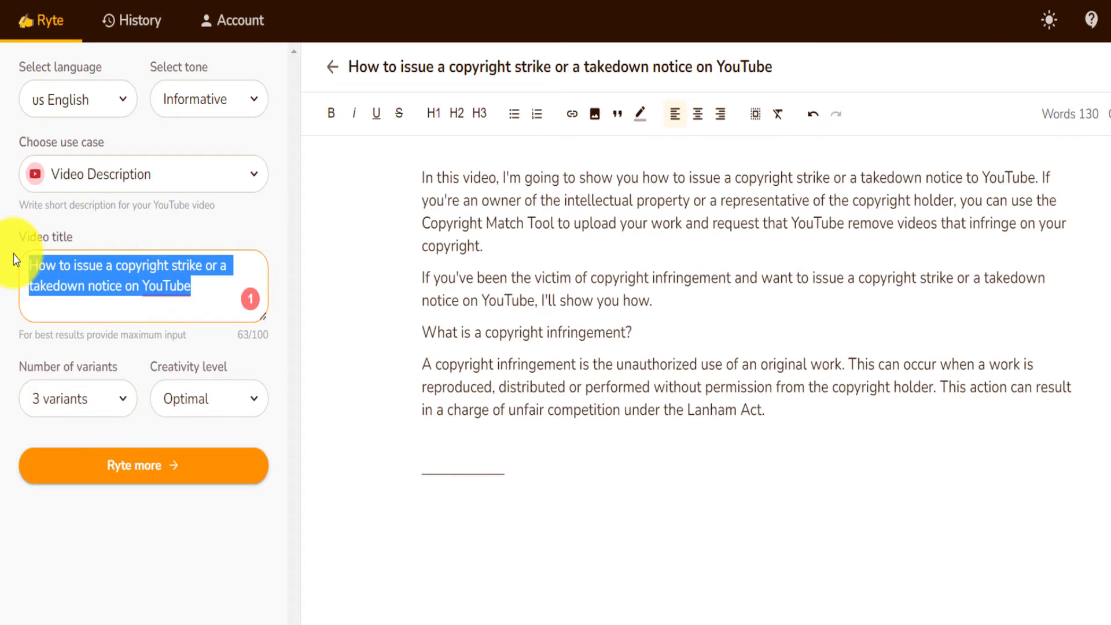
{"action": "left_click", "coordinate": [89, 188]}
{"action": "scroll", "coordinate": [154, 298], "scroll_direction": "up", "scroll_amount": 5}
{"action": "scroll", "coordinate": [154, 299], "scroll_direction": "up", "scroll_amount": 8}
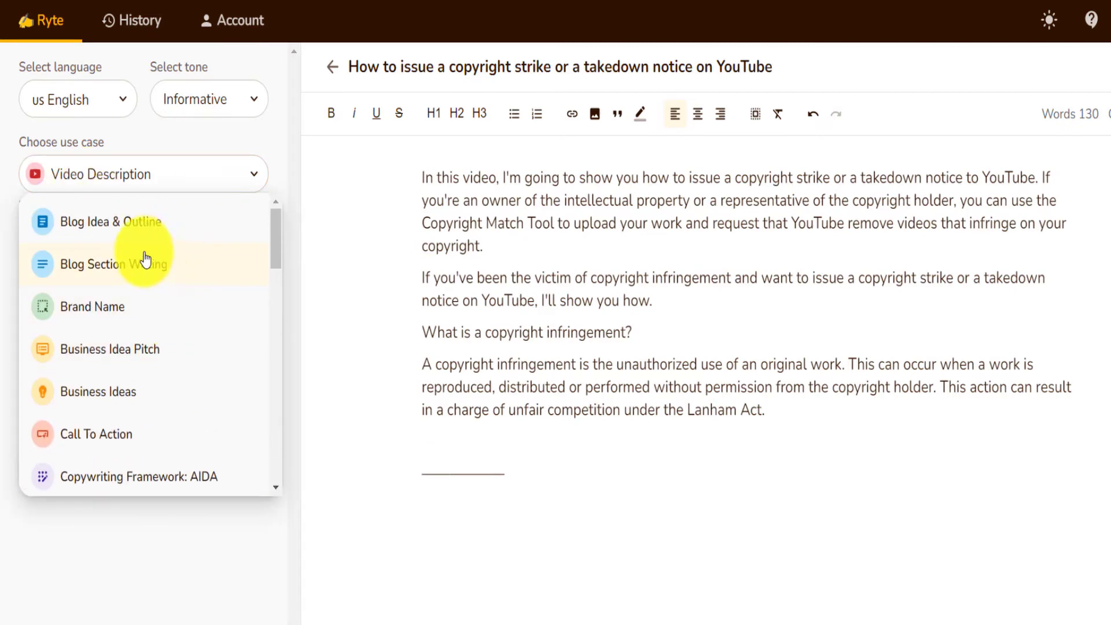
Generate 2 Blog Idea & Outline variants with the pasted video title as primary keyword.
{"action": "left_click", "coordinate": [112, 223]}
{"action": "left_click", "coordinate": [149, 186]}
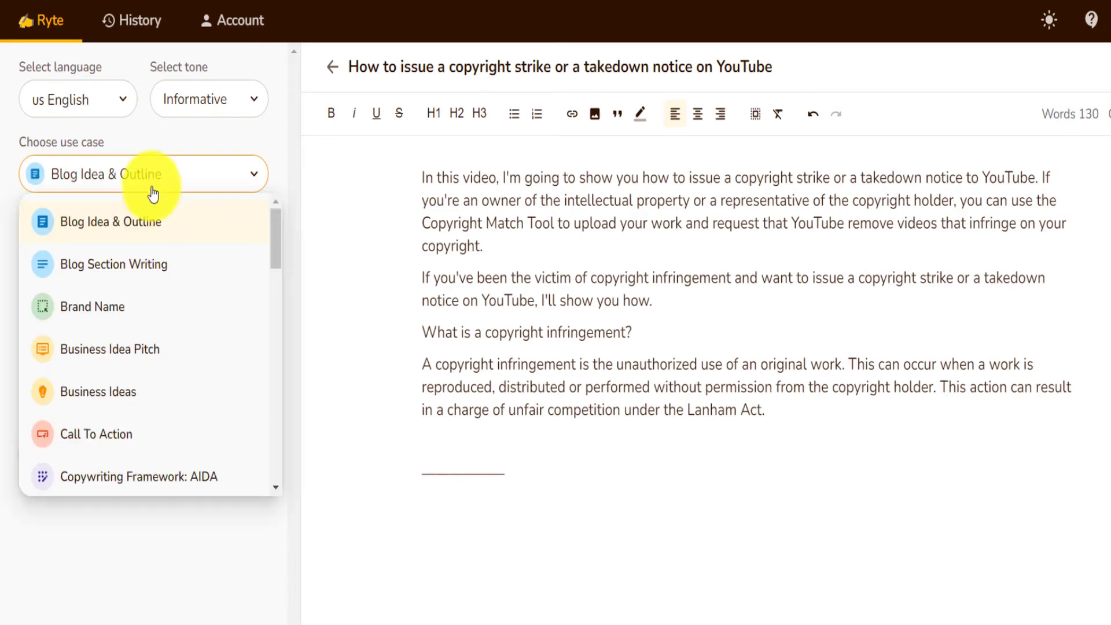
{"action": "left_click", "coordinate": [144, 267]}
{"action": "left_click", "coordinate": [150, 184]}
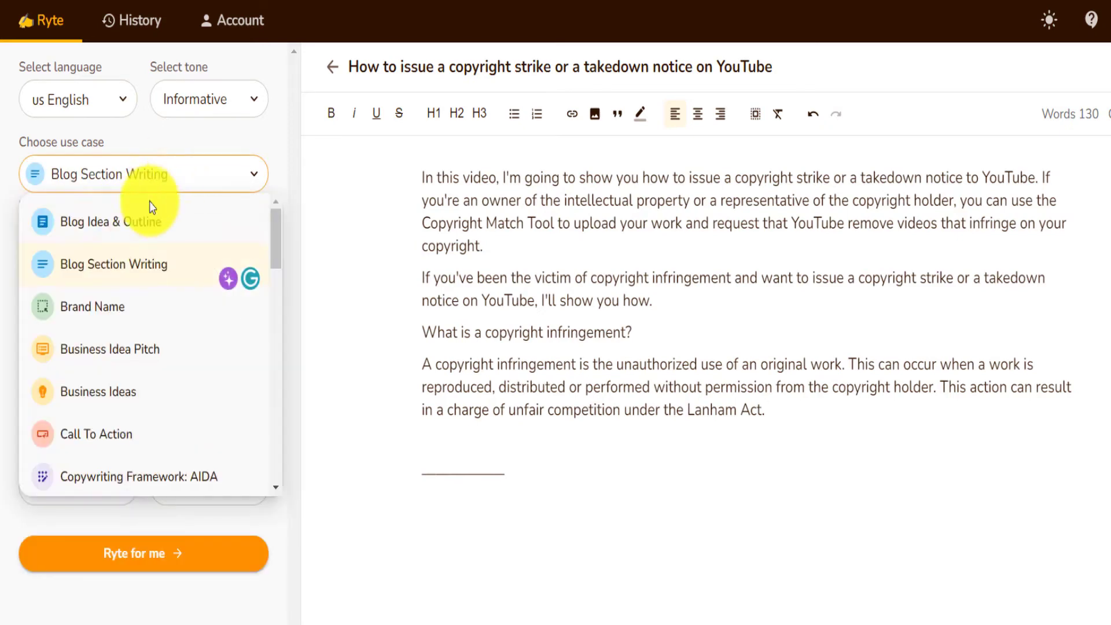
{"action": "left_click", "coordinate": [141, 223]}
{"action": "key", "text": "ctrl+v"}
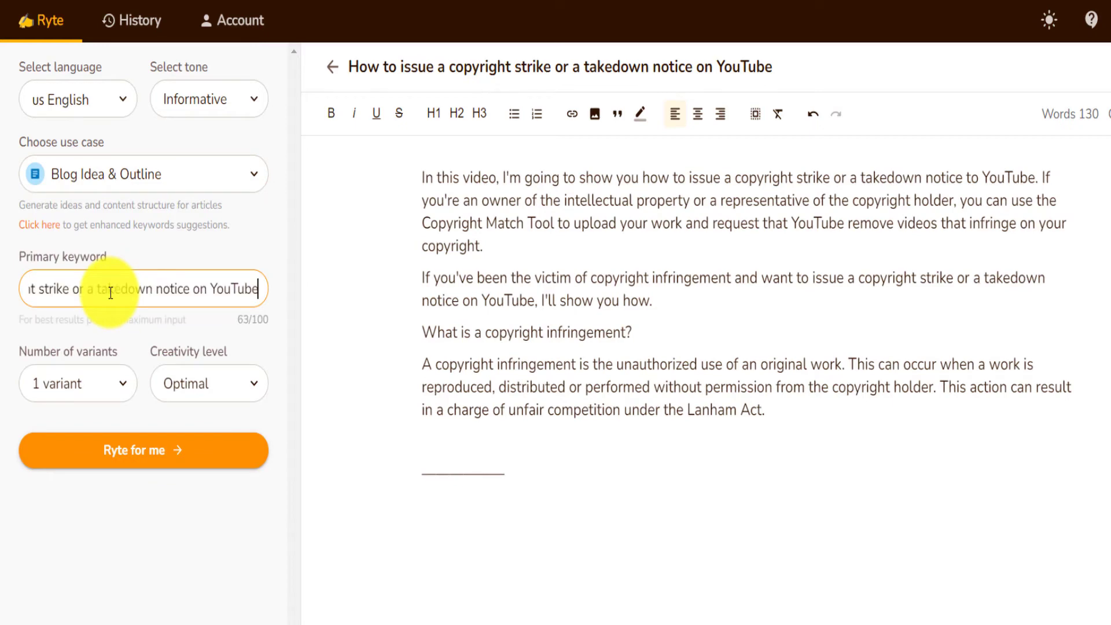
{"action": "left_click", "coordinate": [75, 383]}
{"action": "left_click", "coordinate": [57, 459]}
{"action": "left_click", "coordinate": [82, 454]}
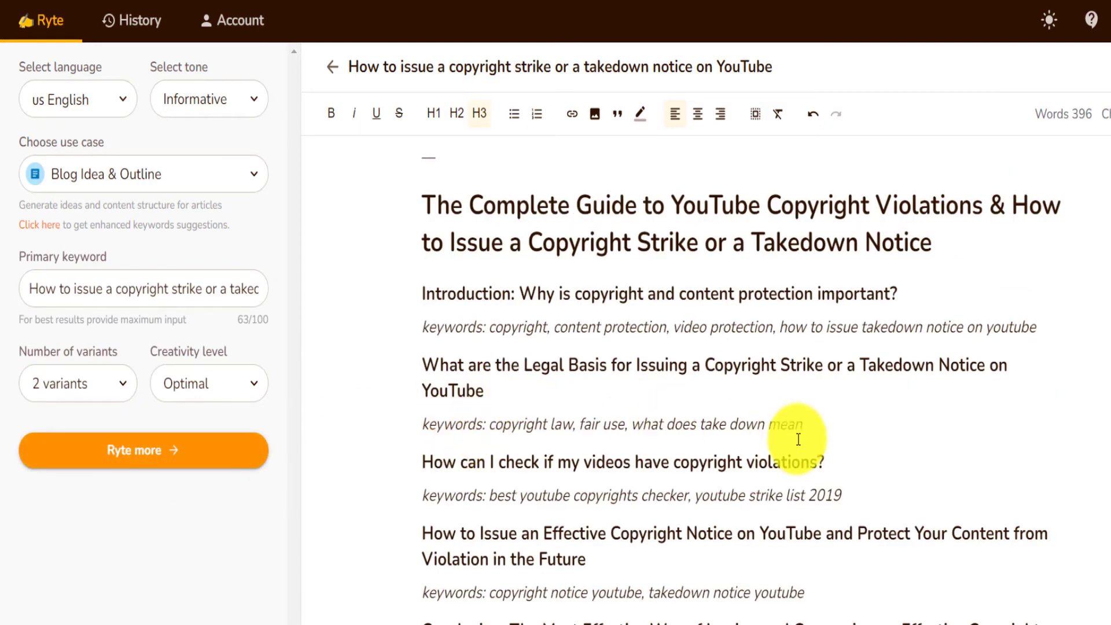
{"action": "scroll", "coordinate": [798, 440], "scroll_direction": "up", "scroll_amount": 10}
{"action": "scroll", "coordinate": [799, 439], "scroll_direction": "up", "scroll_amount": 6}
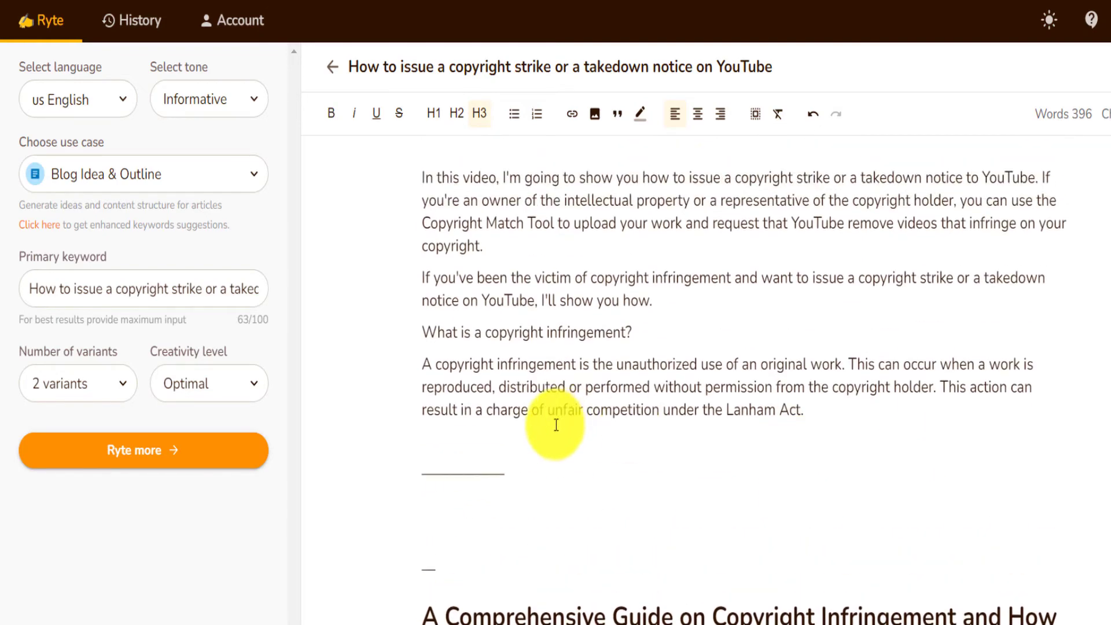
{"action": "left_click_drag", "start_coordinate": [846, 411], "coordinate": [422, 177]}
{"action": "scroll", "coordinate": [716, 523], "scroll_direction": "down", "scroll_amount": 8}
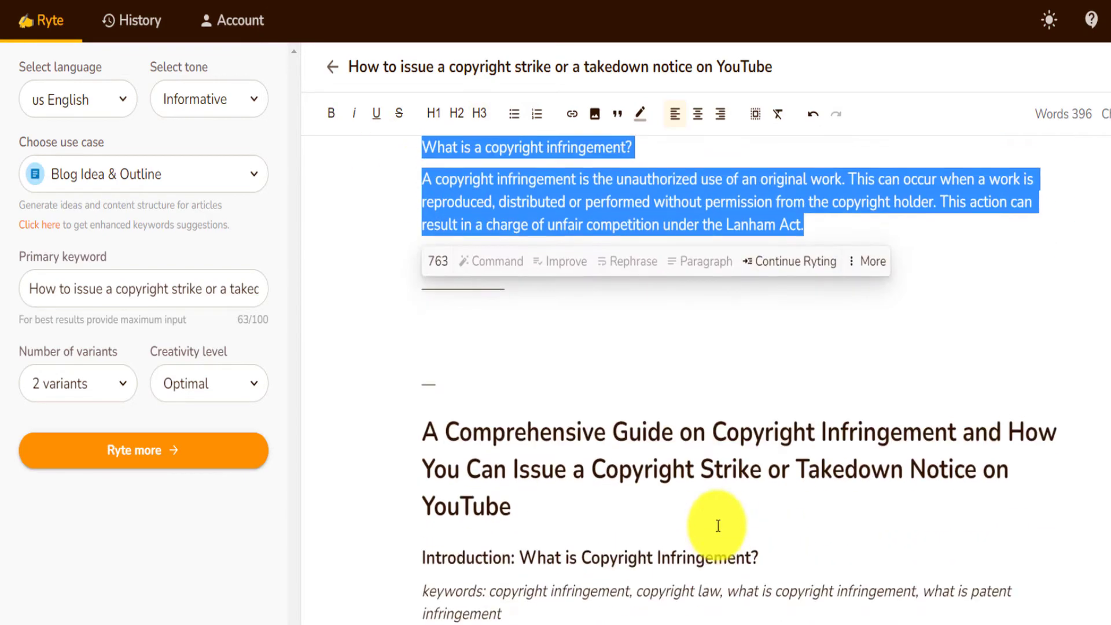
{"action": "scroll", "coordinate": [728, 521], "scroll_direction": "up", "scroll_amount": 2}
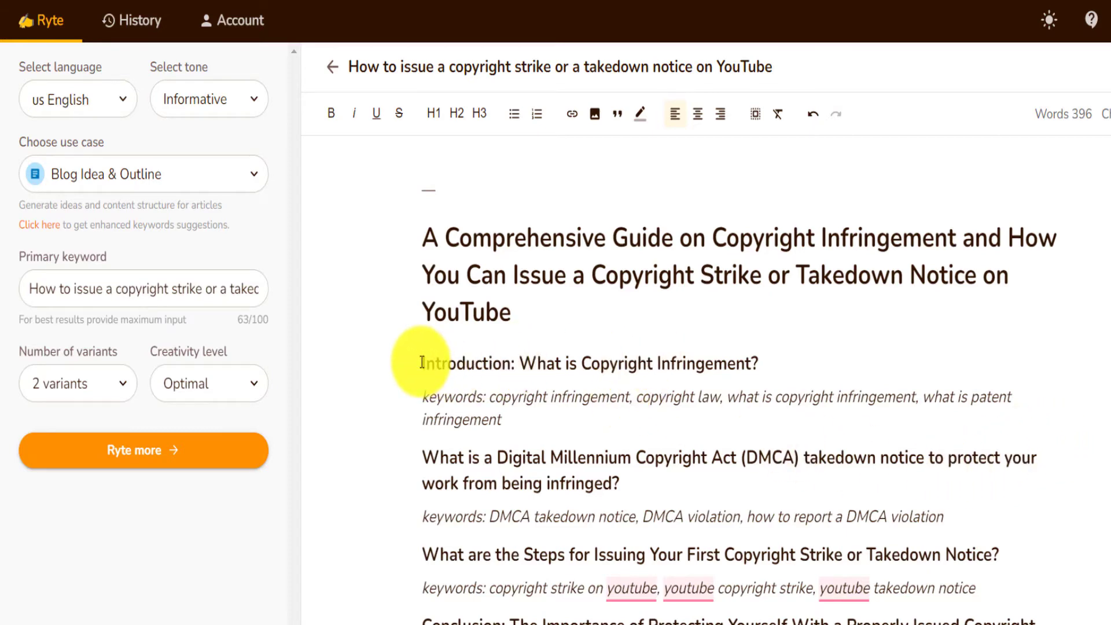
Generate a paragraph for the second outline's Introduction heading.
{"action": "left_click_drag", "start_coordinate": [422, 363], "coordinate": [756, 362]}
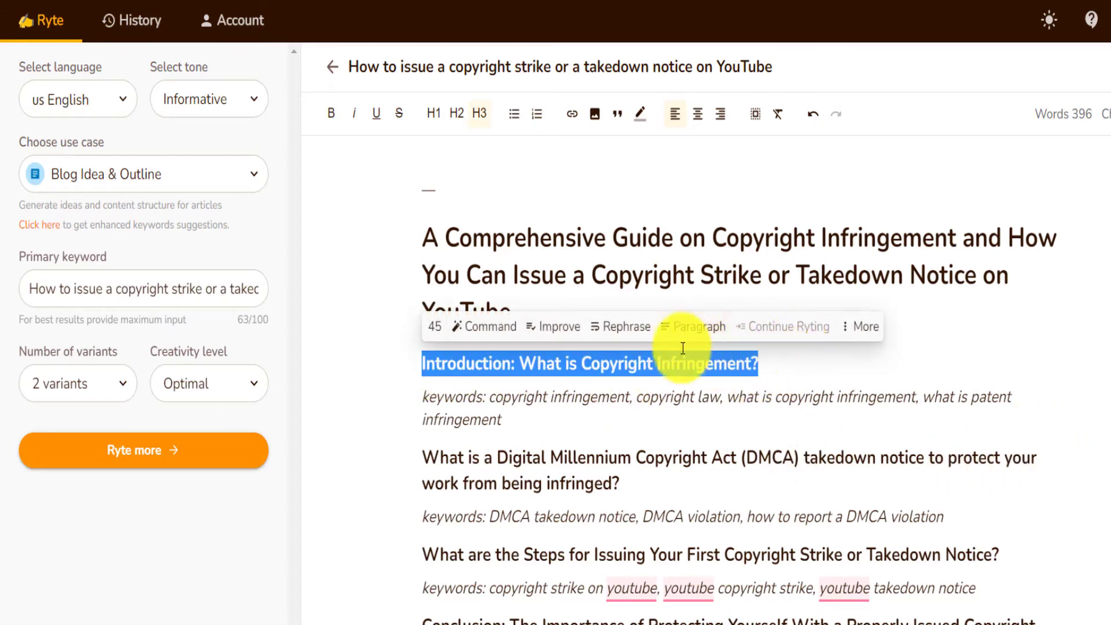
{"action": "left_click", "coordinate": [707, 330]}
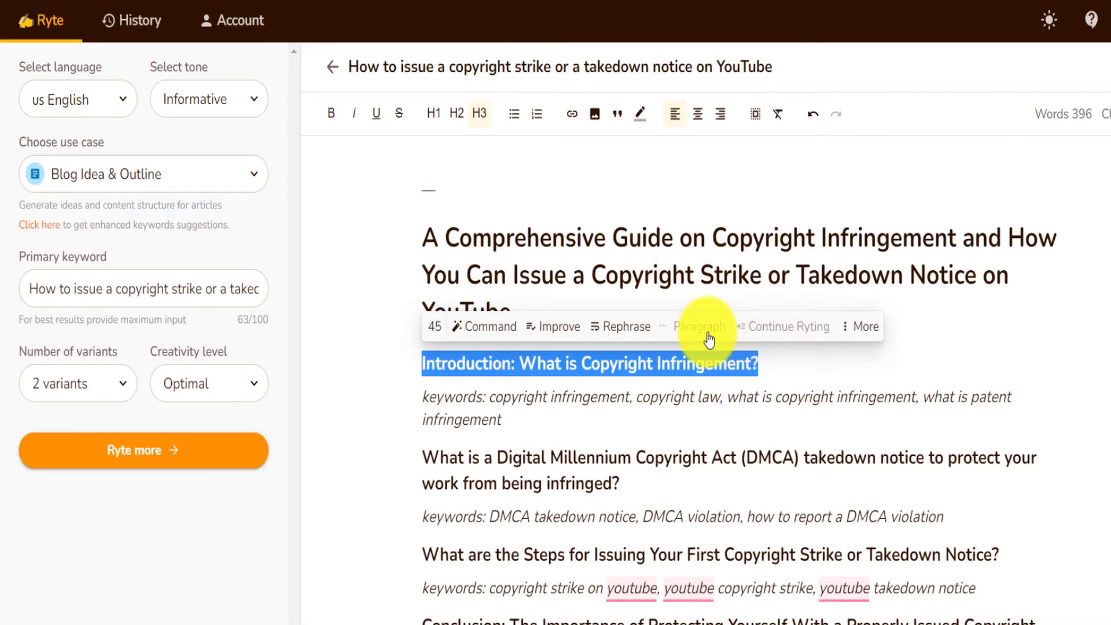
{"action": "left_click_drag", "start_coordinate": [411, 395], "coordinate": [1059, 490]}
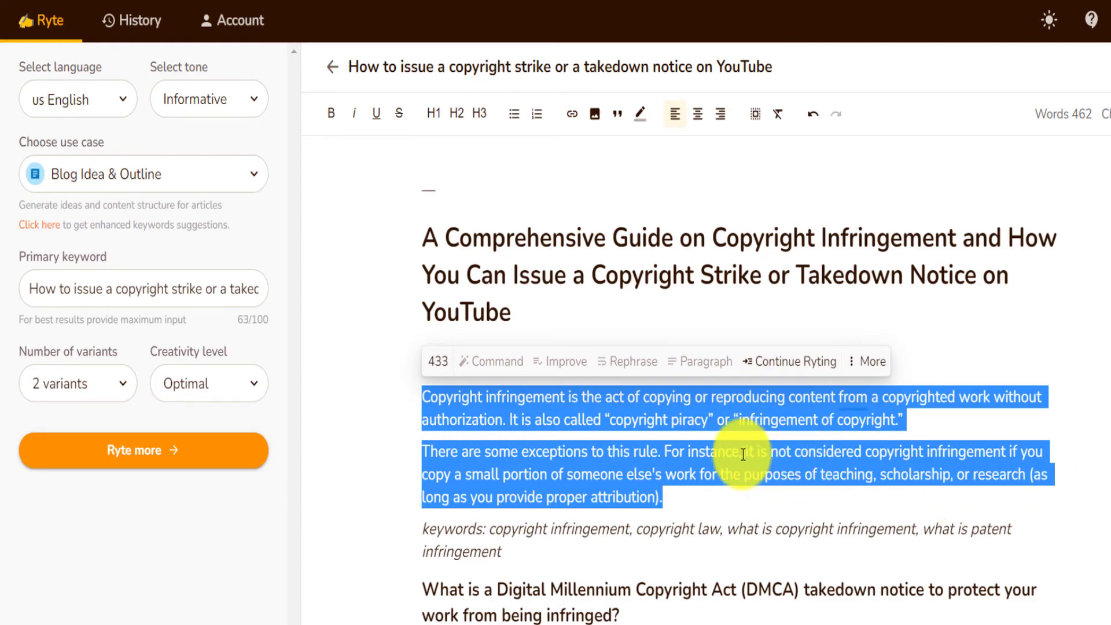
{"action": "scroll", "coordinate": [743, 455], "scroll_direction": "down", "scroll_amount": 5}
Expand the DMCA takedown notice and 'What are the Steps…' headings into paragraphs.
{"action": "triple_click", "coordinate": [521, 318]}
{"action": "scroll", "coordinate": [979, 525], "scroll_direction": "down", "scroll_amount": 5}
{"action": "left_click_drag", "start_coordinate": [423, 326], "coordinate": [1000, 330]}
{"action": "scroll", "coordinate": [589, 340], "scroll_direction": "down", "scroll_amount": 7}
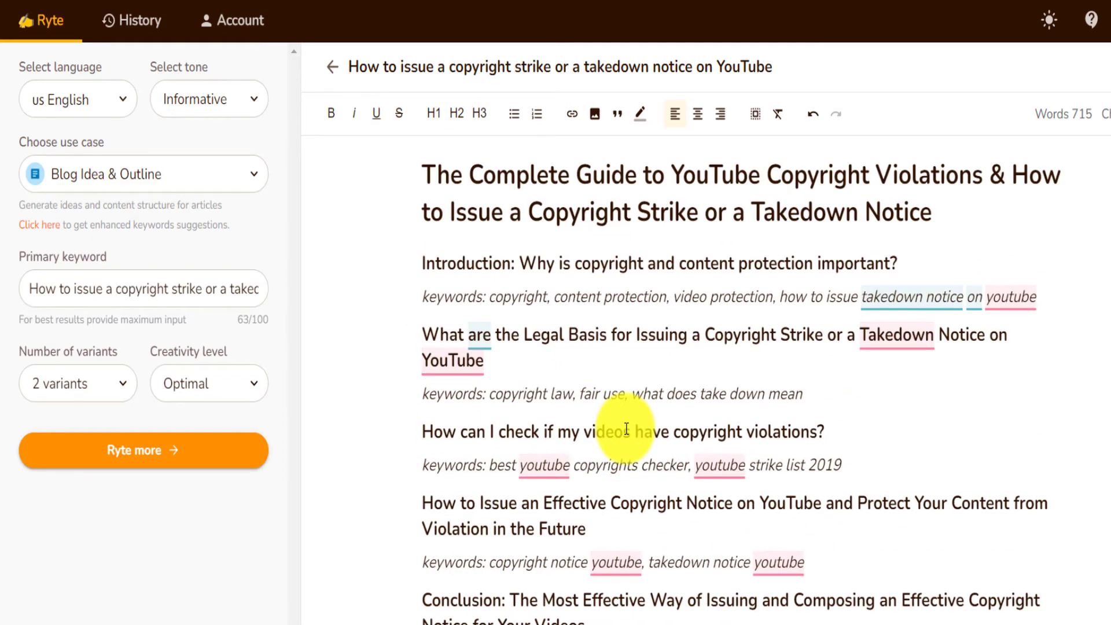
{"action": "scroll", "coordinate": [626, 429], "scroll_direction": "up", "scroll_amount": 5}
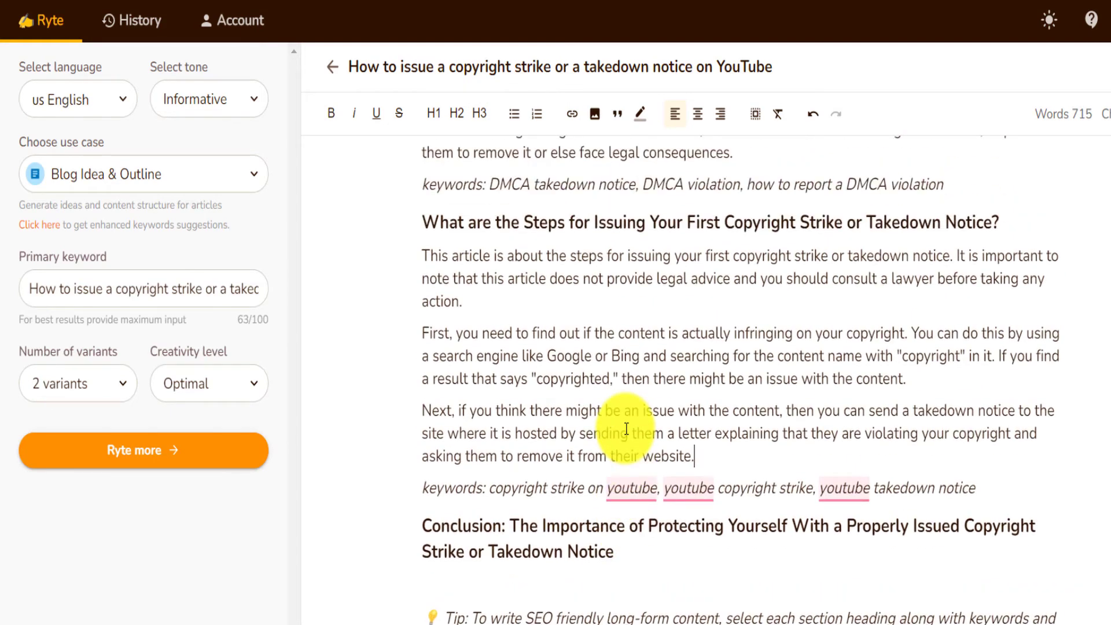
{"action": "scroll", "coordinate": [754, 392], "scroll_direction": "up", "scroll_amount": 10}
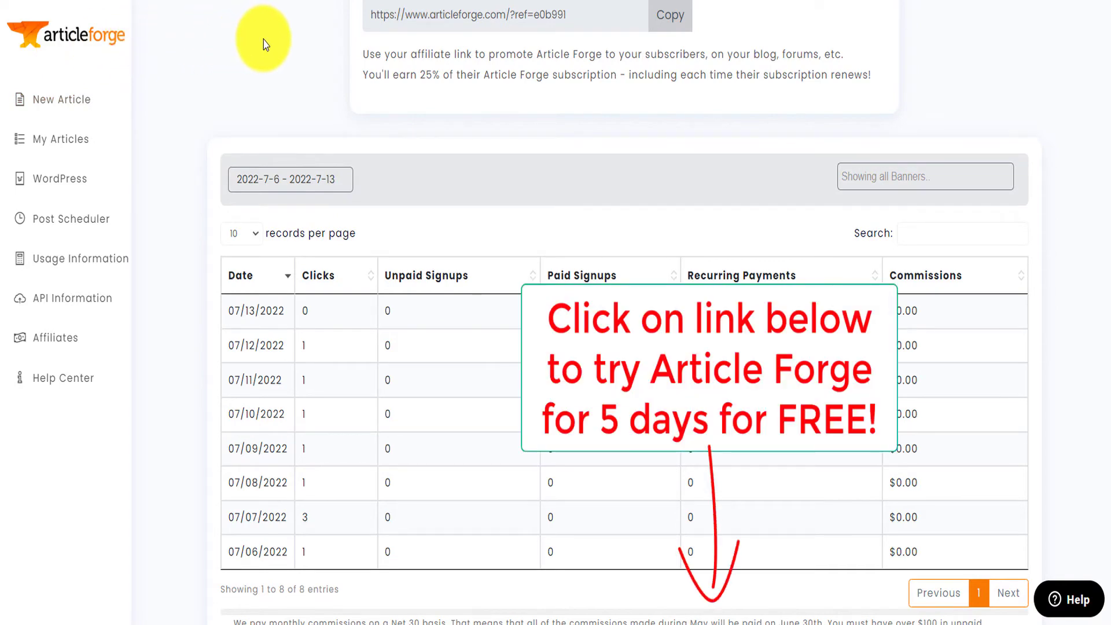
Start a new Article Forge article and check the pre-filled keyword and article language.
{"action": "left_click", "coordinate": [84, 110]}
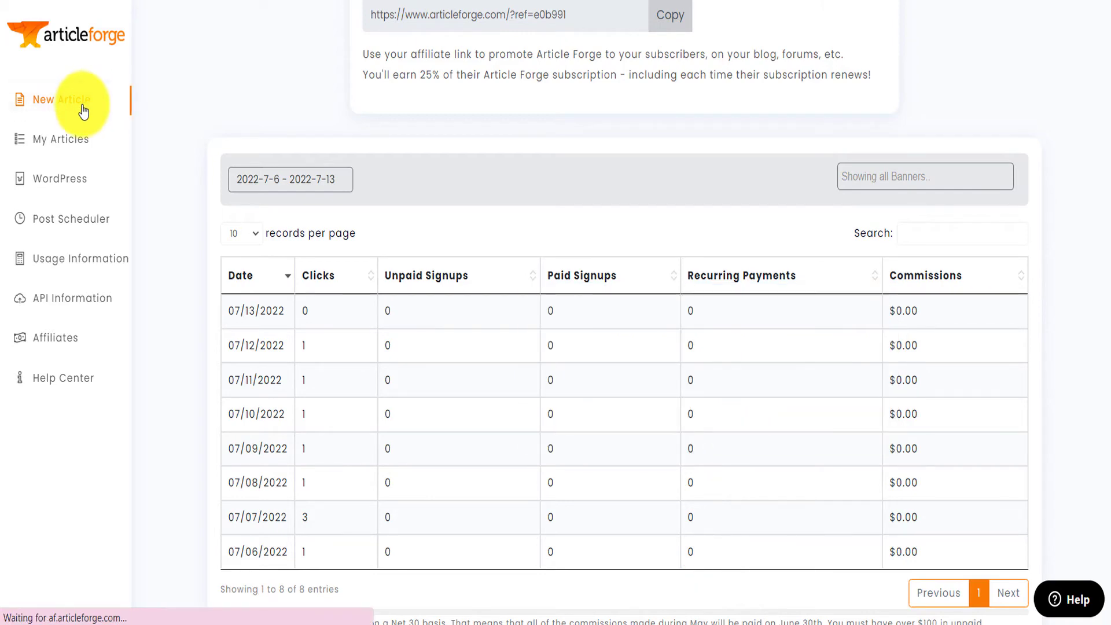
{"action": "left_click_drag", "start_coordinate": [478, 158], "coordinate": [837, 142]}
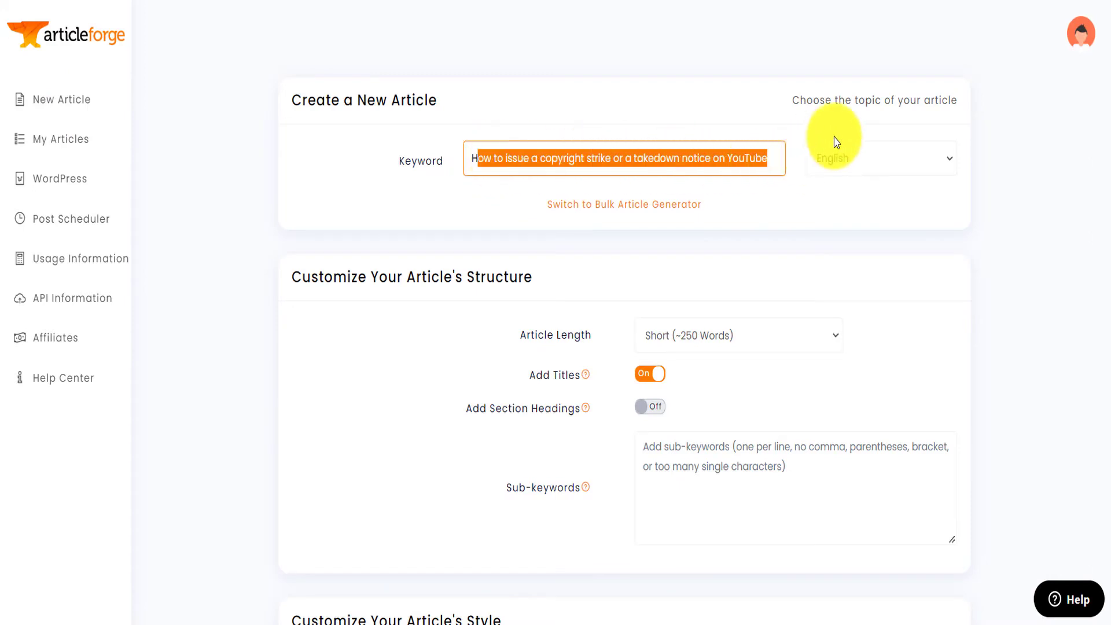
{"action": "left_click", "coordinate": [838, 152]}
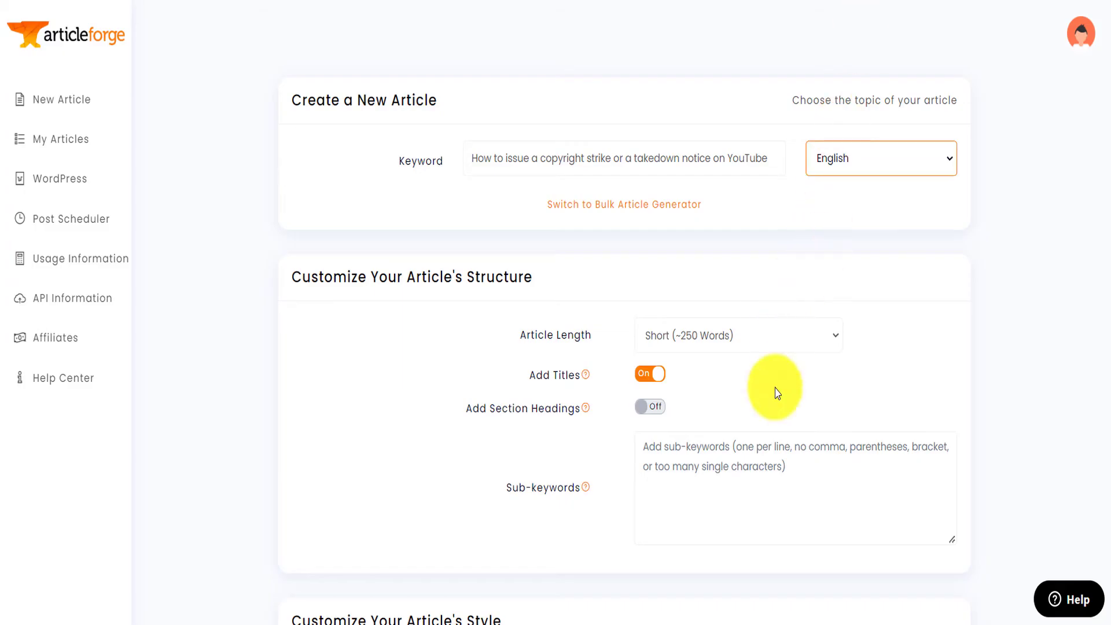
Add sub-keywords 'youtube copyright, how does copyright strike works on Youtube' and create a Short (~250 Words) article.
{"action": "left_click", "coordinate": [752, 468]}
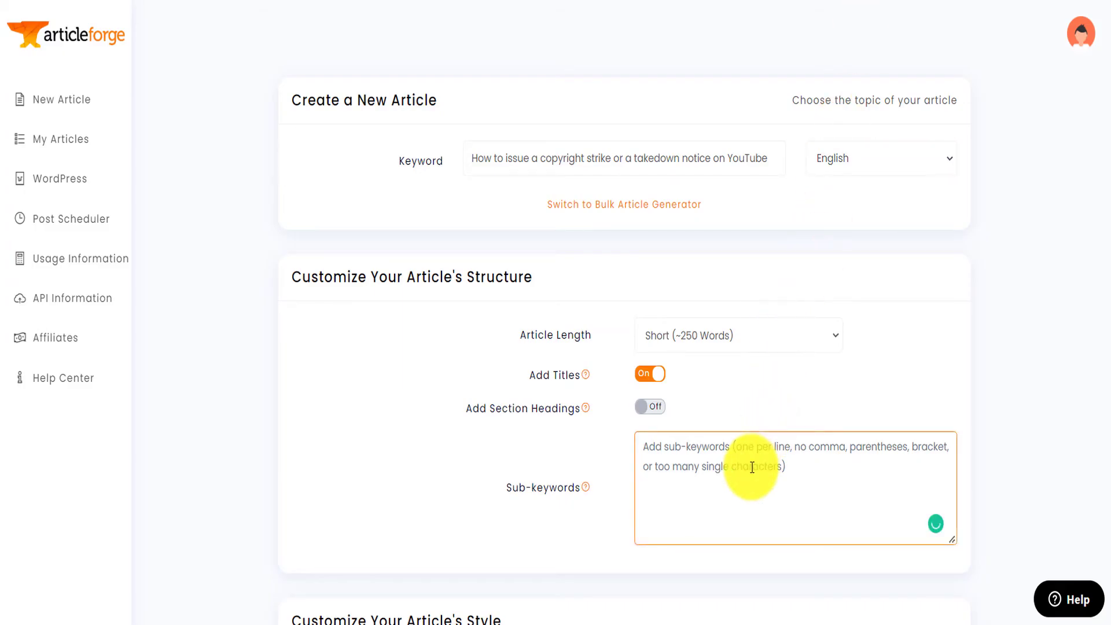
{"action": "type", "text": "youtube copyright, how does copyright strike works"}
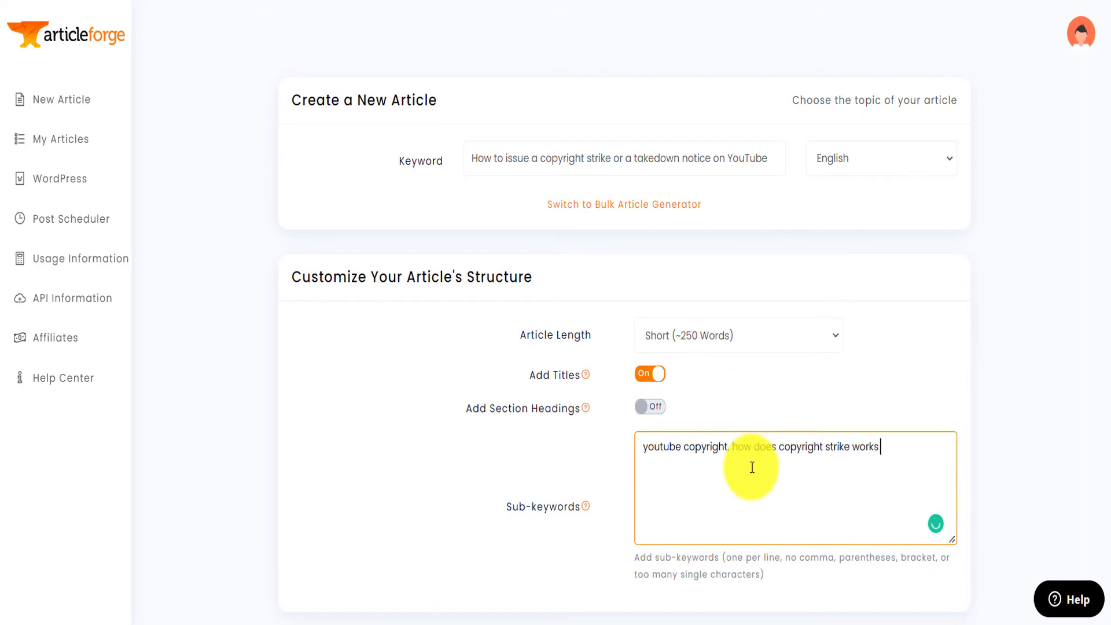
{"action": "type", "text": " on Youtube"}
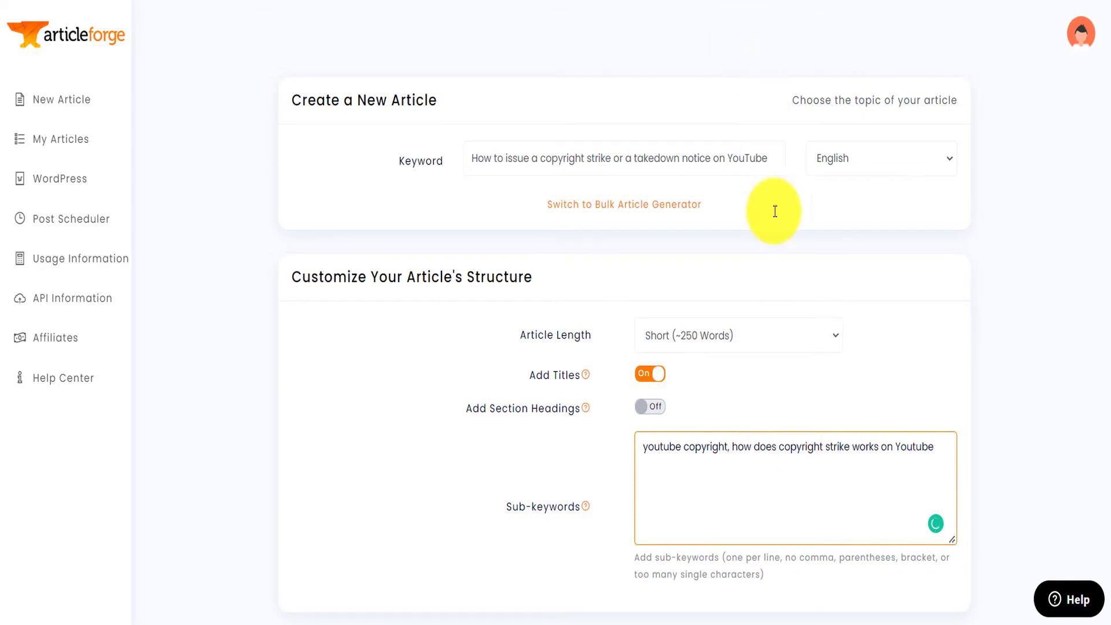
{"action": "left_click", "coordinate": [720, 341]}
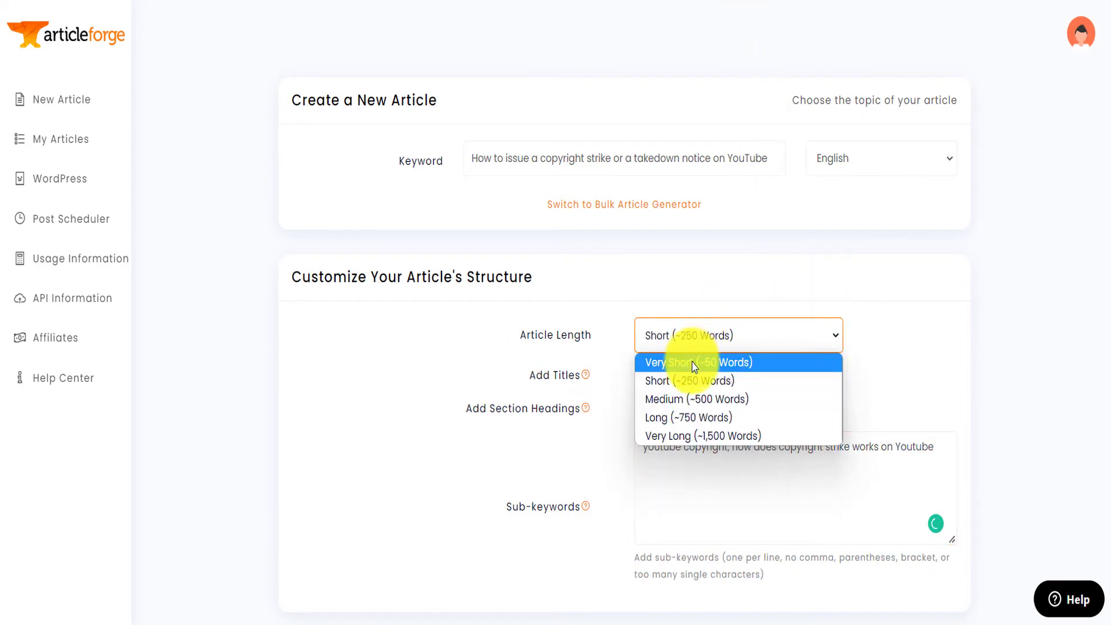
{"action": "left_click", "coordinate": [692, 381]}
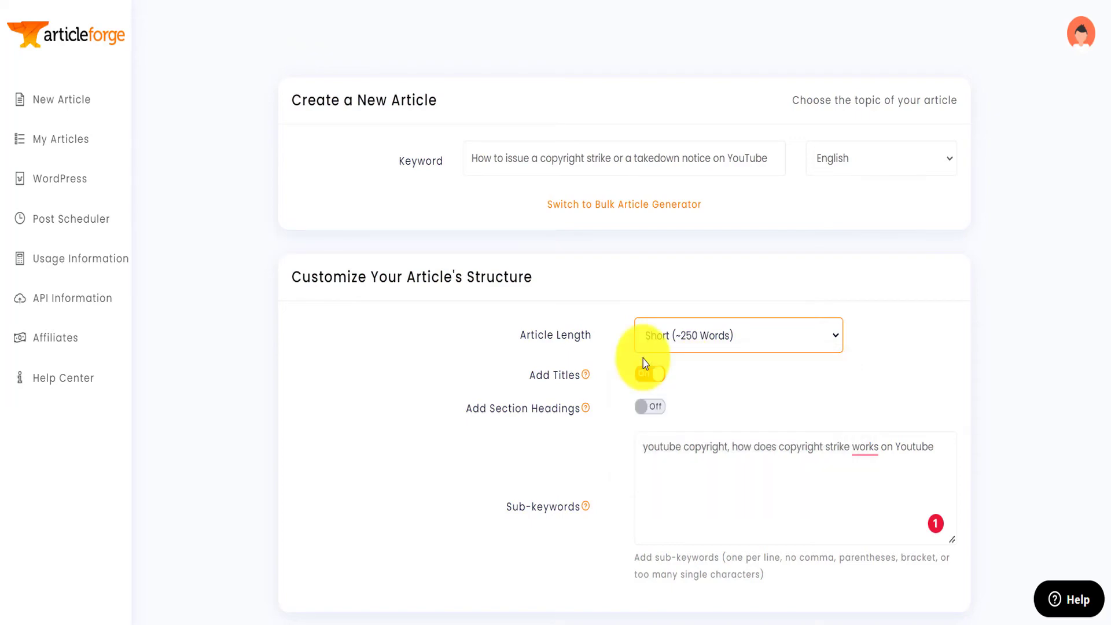
{"action": "scroll", "coordinate": [702, 384], "scroll_direction": "down", "scroll_amount": 6}
{"action": "left_click", "coordinate": [614, 575]}
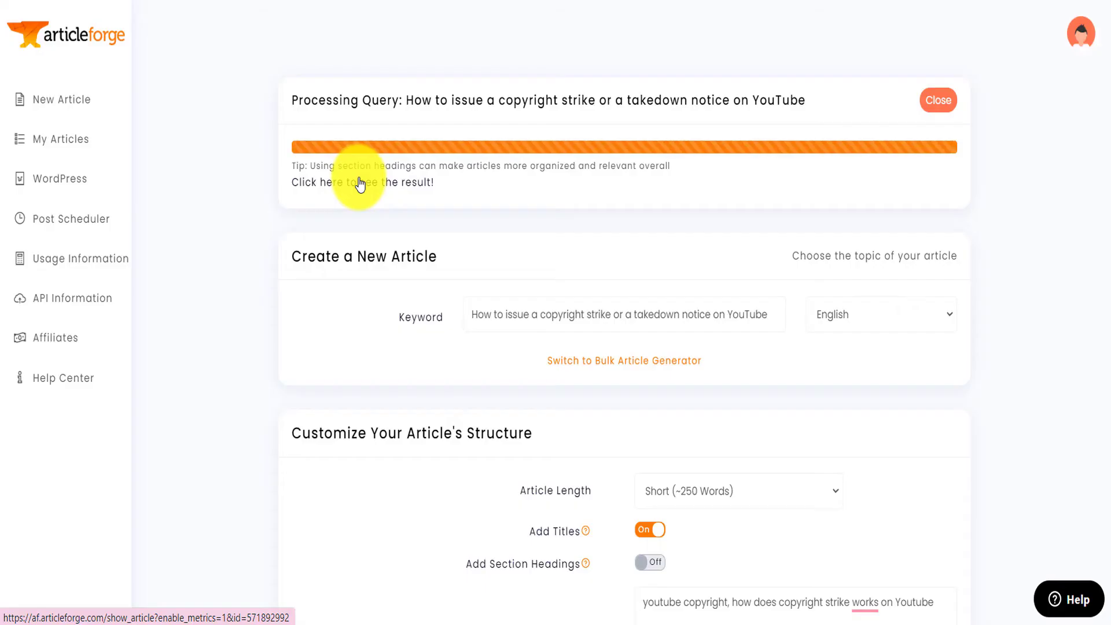
Open the generated 'How Does Copyright Strike Work on YouTube?' article and select its entire text.
{"action": "left_click", "coordinate": [360, 183]}
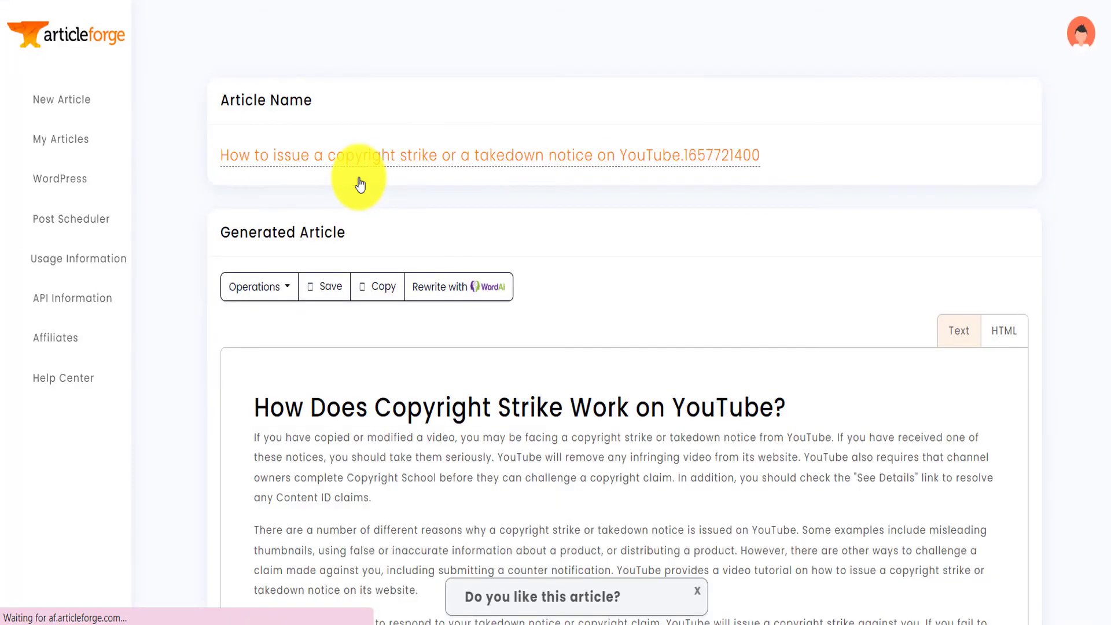
{"action": "scroll", "coordinate": [759, 254], "scroll_direction": "down", "scroll_amount": 4}
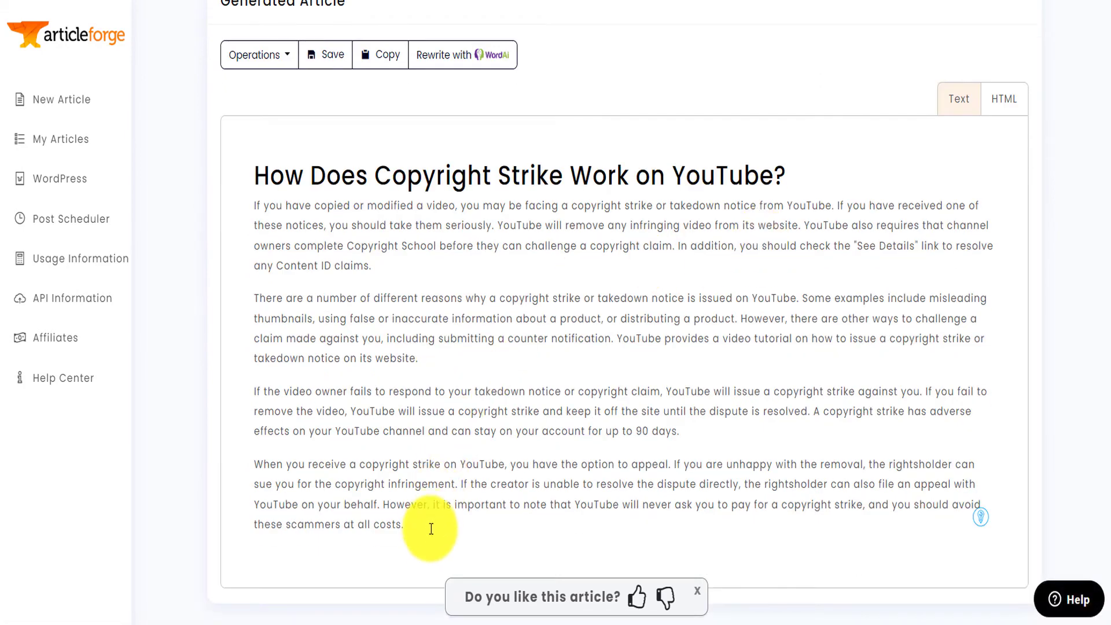
{"action": "left_click_drag", "start_coordinate": [427, 530], "coordinate": [305, 570]}
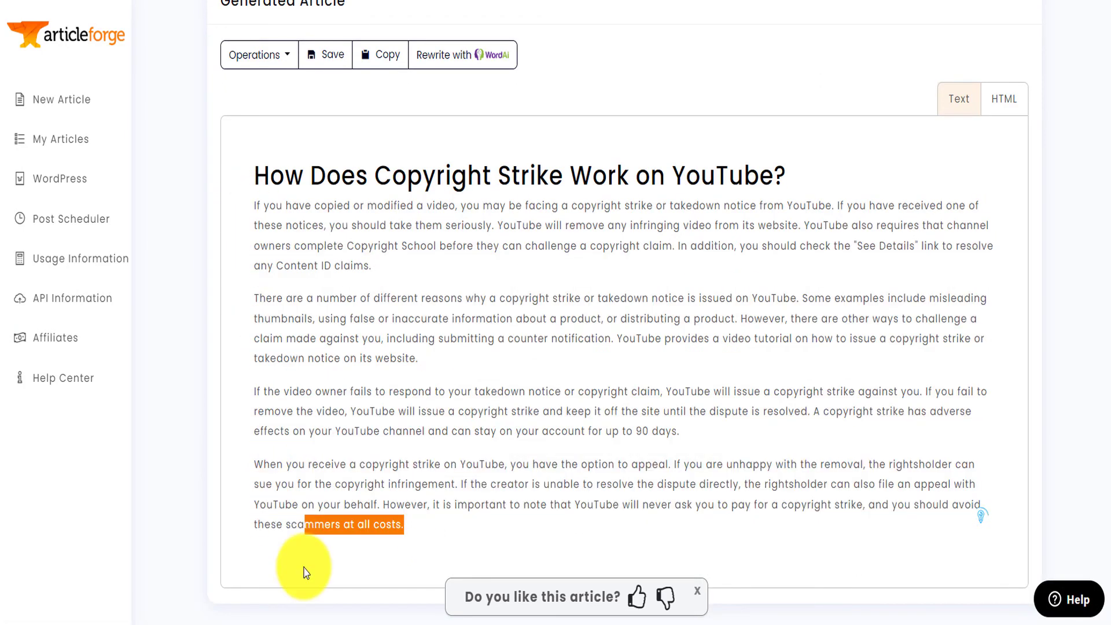
{"action": "left_click", "coordinate": [427, 531]}
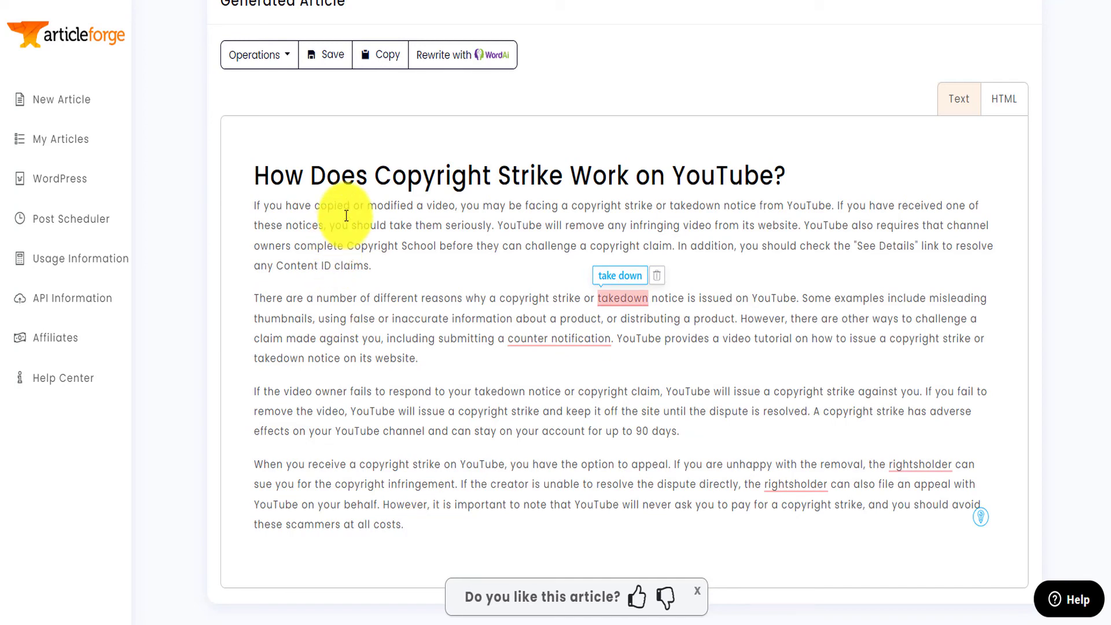
{"action": "left_click_drag", "start_coordinate": [346, 215], "coordinate": [259, 176]}
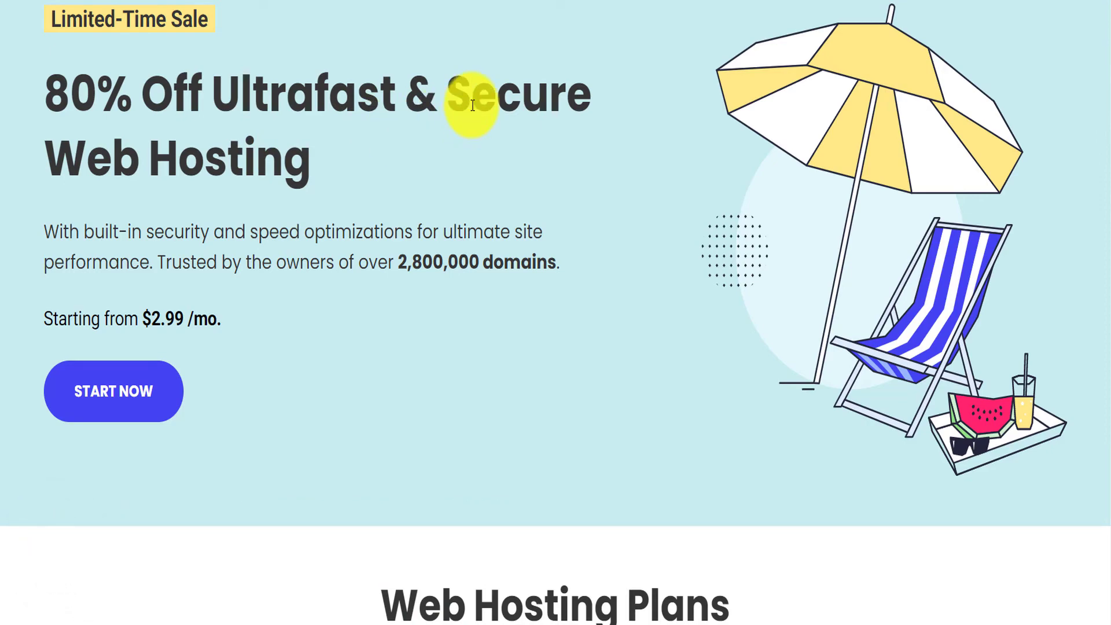
Select the '$2.99 /mo' starting price text on the SiteGround homepage sale banner.
{"action": "scroll", "coordinate": [329, 182], "scroll_direction": "up", "scroll_amount": 3}
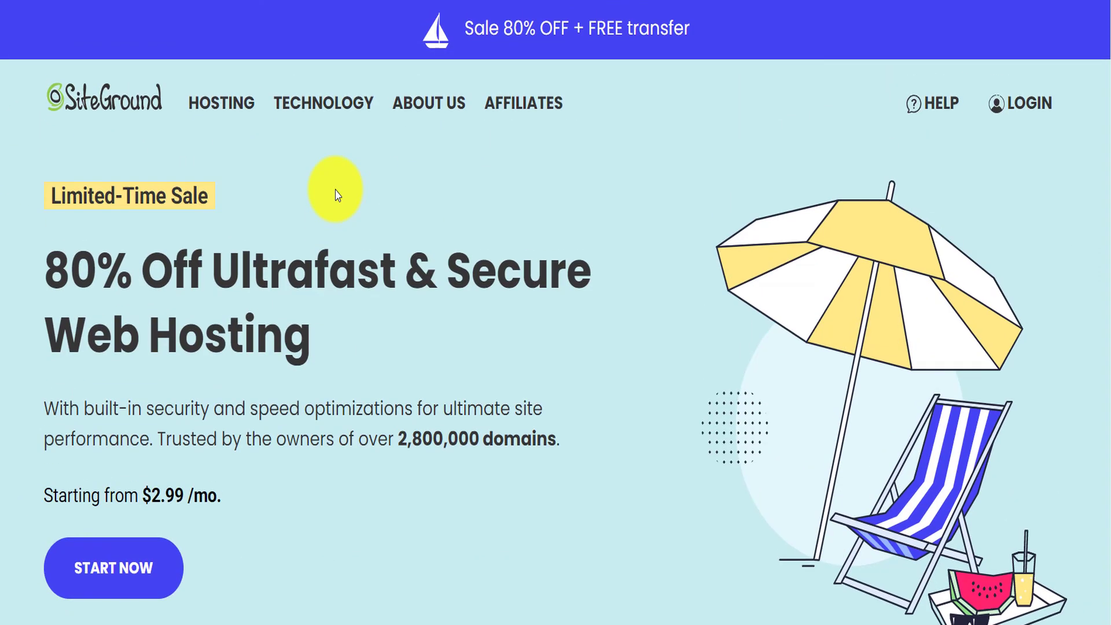
{"action": "mouse_move", "coordinate": [194, 90]}
{"action": "scroll", "coordinate": [555, 313], "scroll_direction": "down", "scroll_amount": 3}
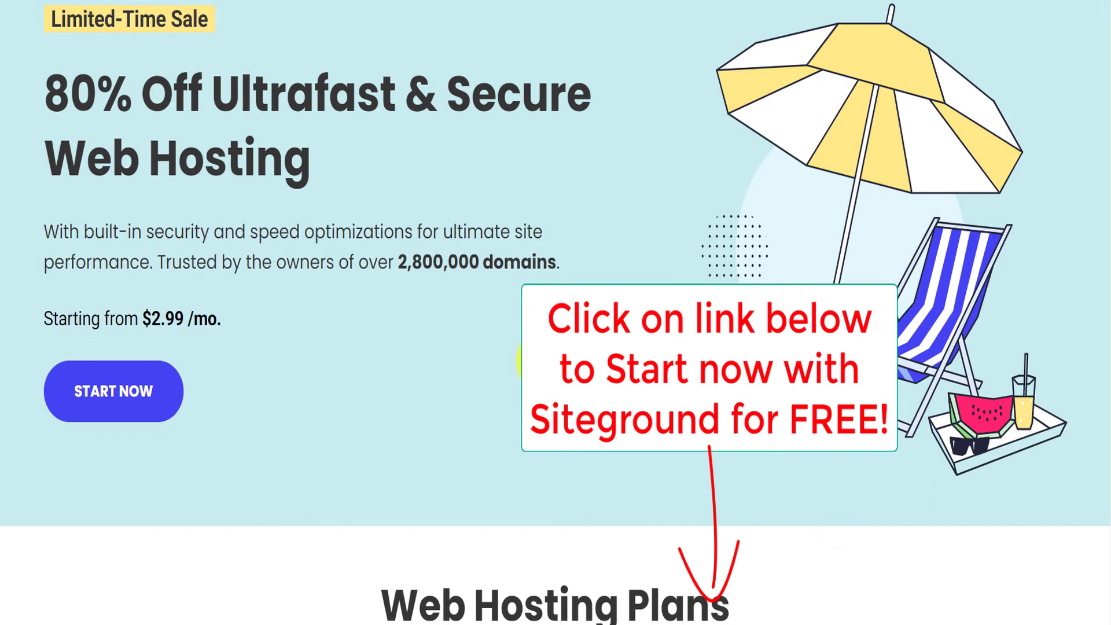
{"action": "left_click_drag", "start_coordinate": [185, 323], "coordinate": [154, 324]}
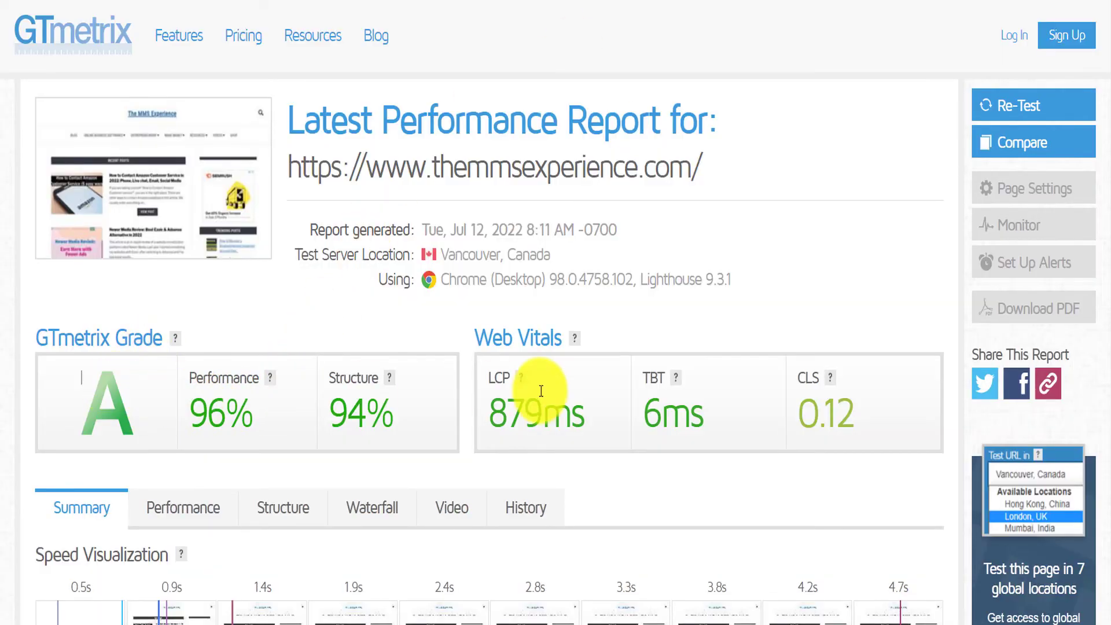
Select the 879ms LCP value under Web Vitals in the GTmetrix report.
{"action": "left_click_drag", "start_coordinate": [582, 419], "coordinate": [483, 421]}
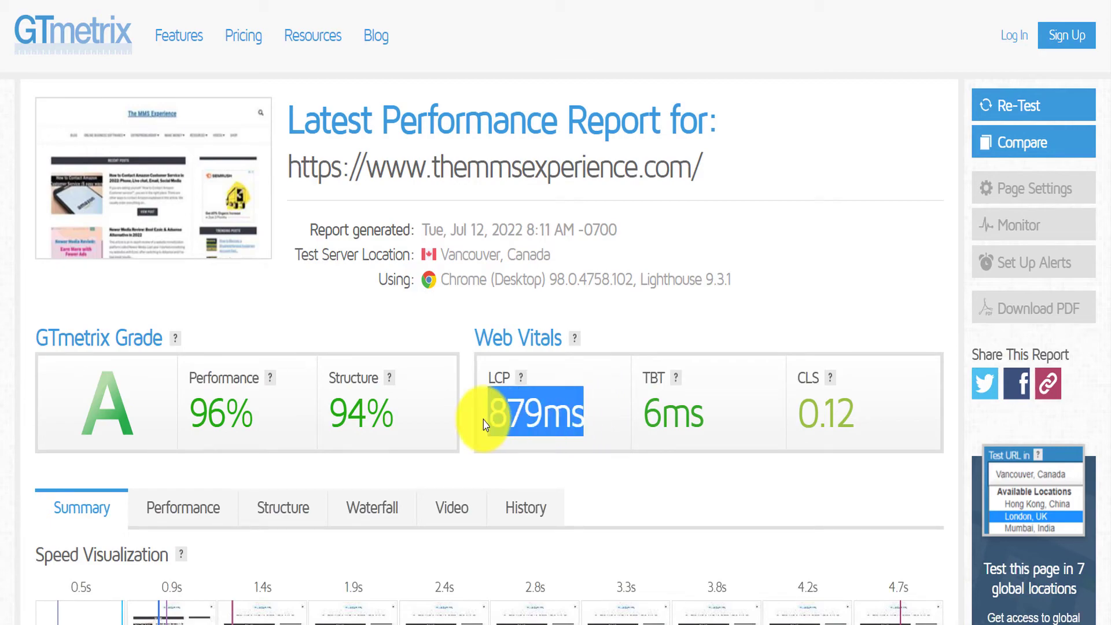
{"action": "scroll", "coordinate": [397, 426], "scroll_direction": "down", "scroll_amount": 5}
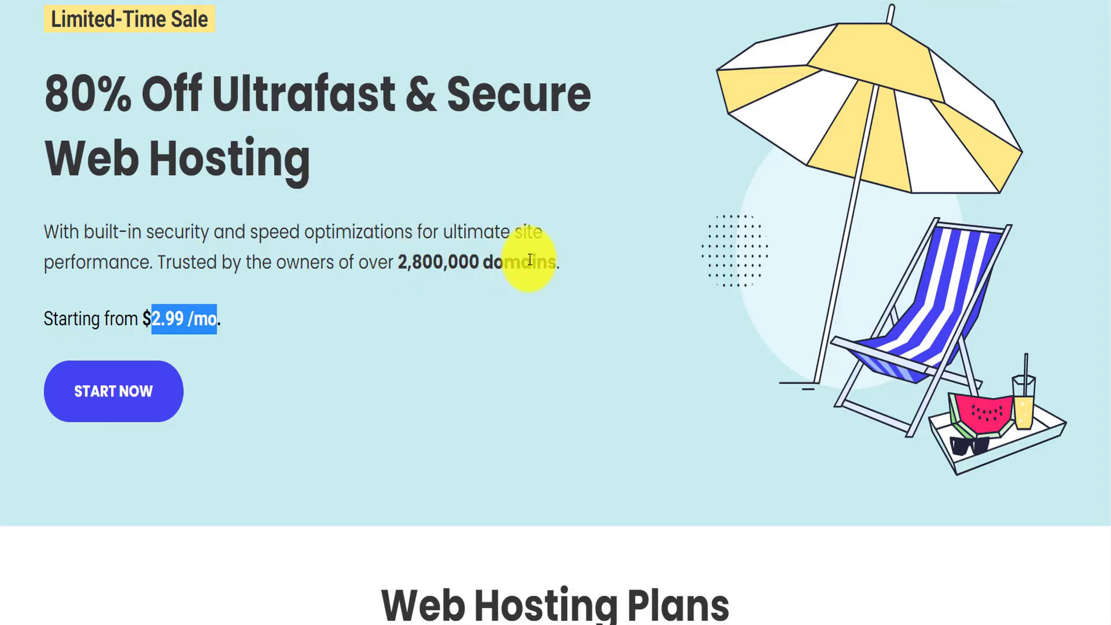
Highlight GoGeek's websites, web space and visits limits in the Web Hosting Plans comparison.
{"action": "scroll", "coordinate": [503, 252], "scroll_direction": "down", "scroll_amount": 7}
{"action": "scroll", "coordinate": [683, 229], "scroll_direction": "down", "scroll_amount": 4}
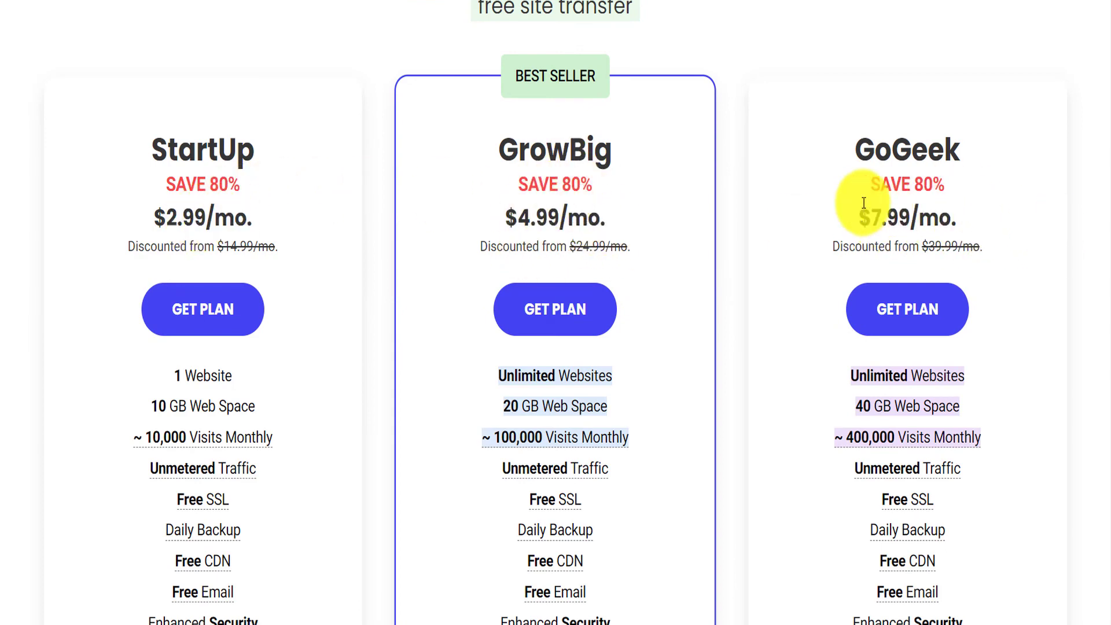
{"action": "left_click_drag", "start_coordinate": [1019, 440], "coordinate": [844, 392]}
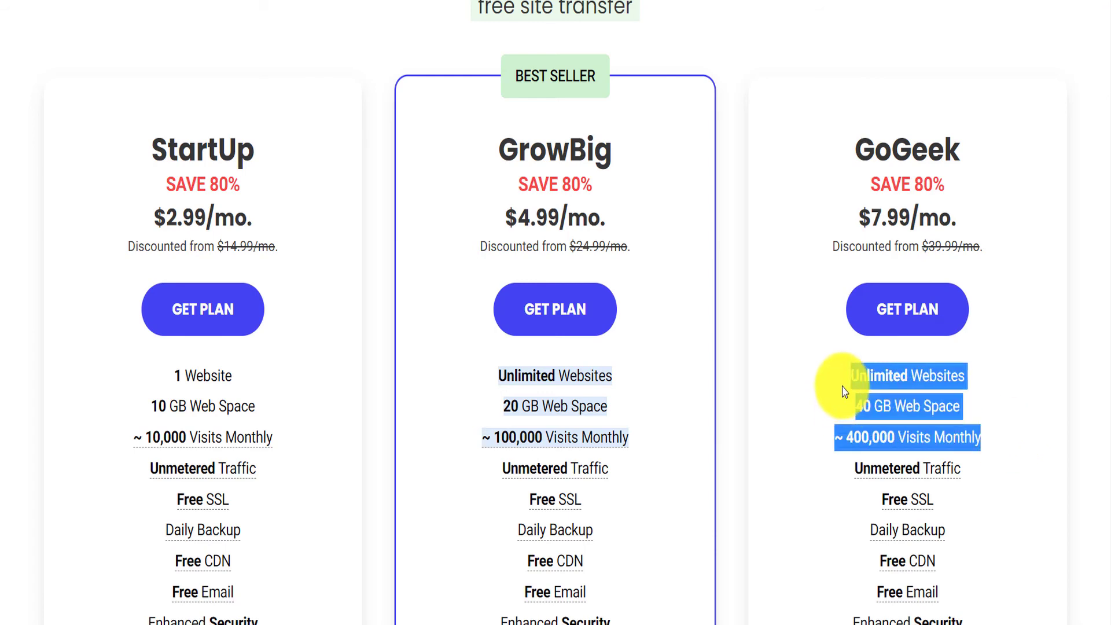
Highlight GrowBig's Unlimited Databases and 30-Days Money-Back features.
{"action": "scroll", "coordinate": [949, 329], "scroll_direction": "down", "scroll_amount": 5}
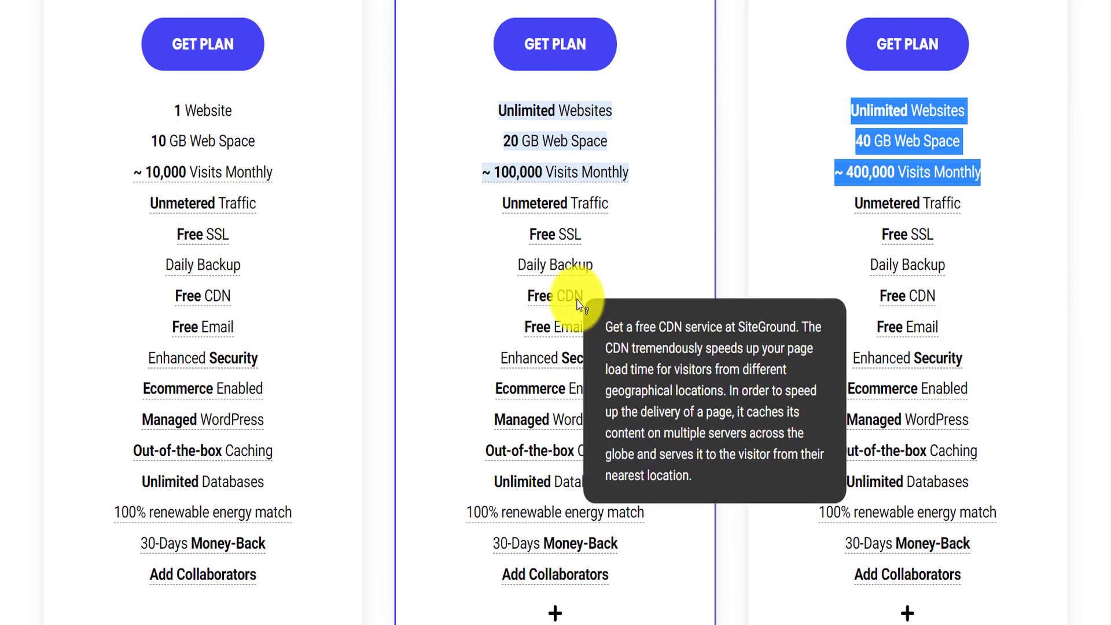
{"action": "mouse_move", "coordinate": [564, 329]}
{"action": "mouse_move", "coordinate": [565, 281]}
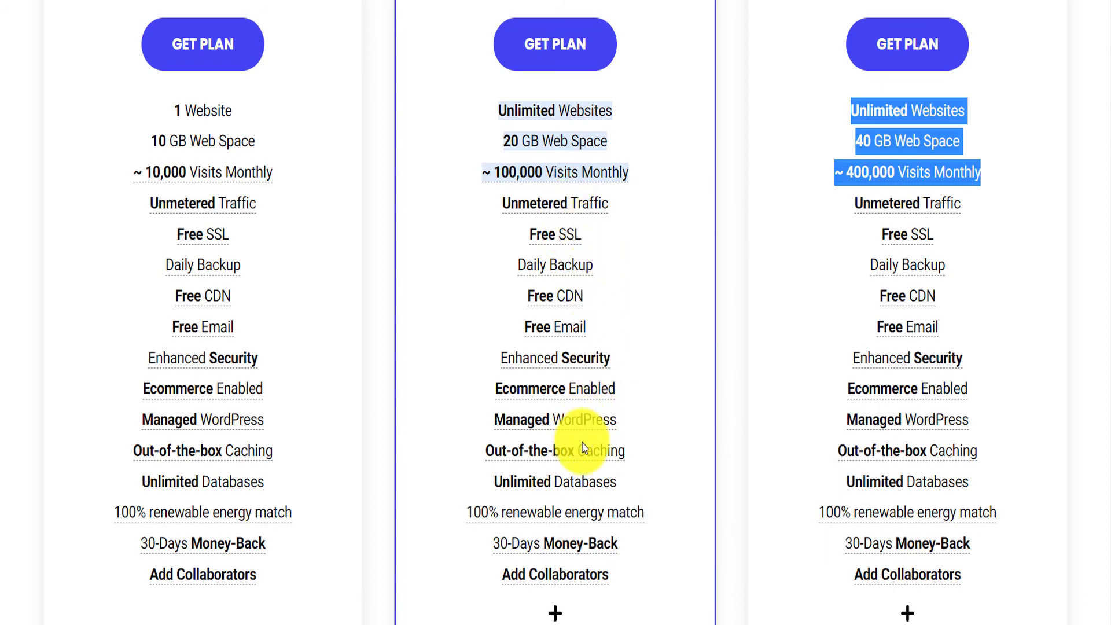
{"action": "mouse_move", "coordinate": [511, 392]}
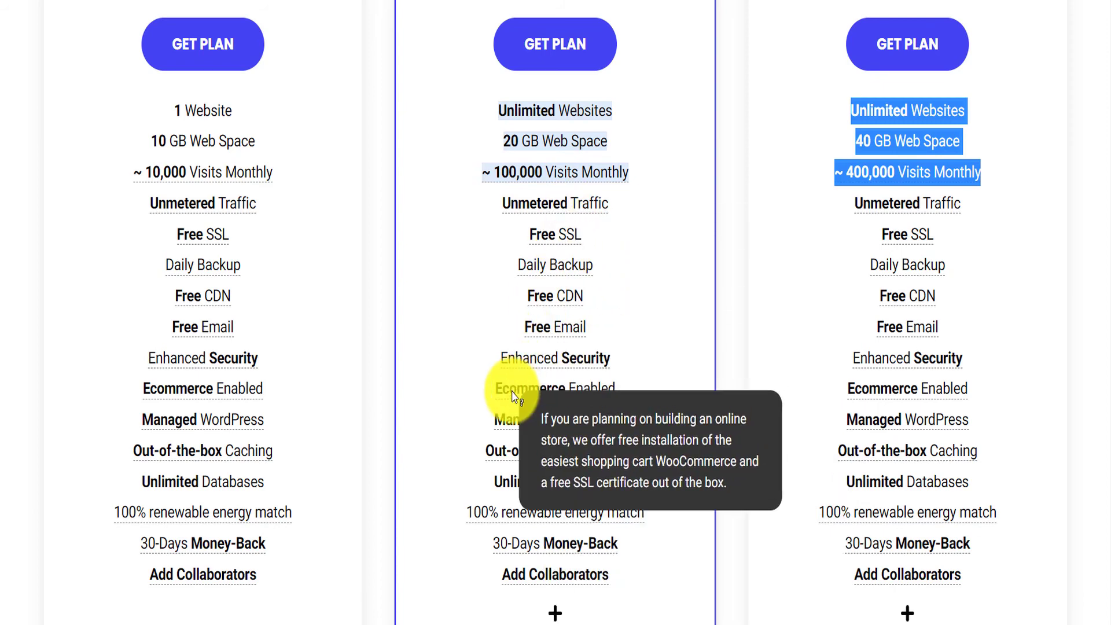
{"action": "left_click_drag", "start_coordinate": [635, 481], "coordinate": [499, 477]}
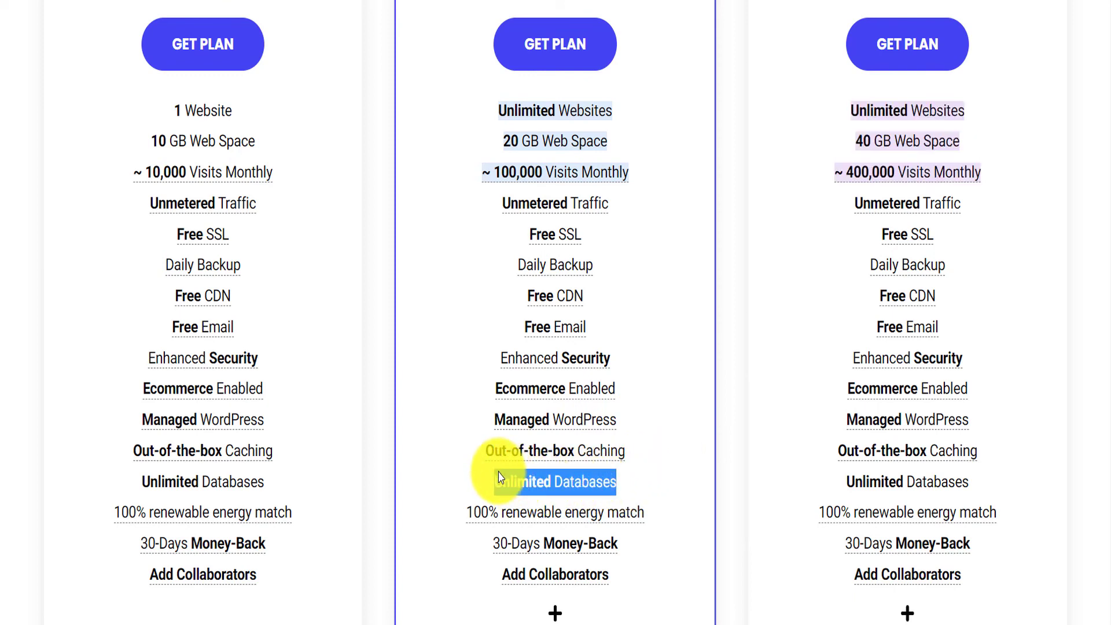
{"action": "left_click_drag", "start_coordinate": [631, 548], "coordinate": [494, 548]}
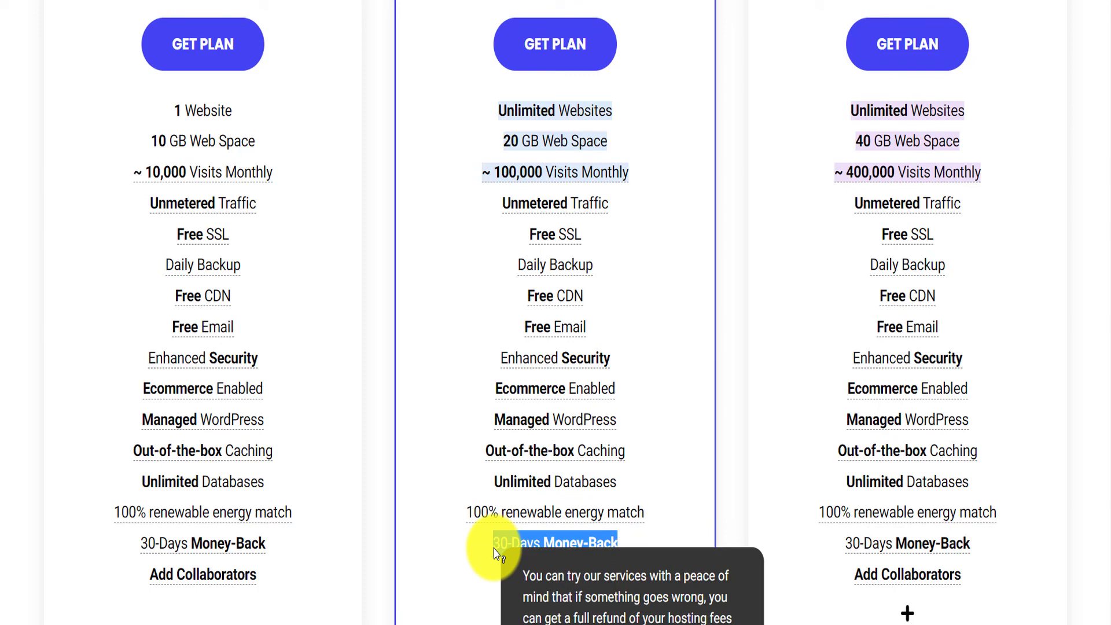